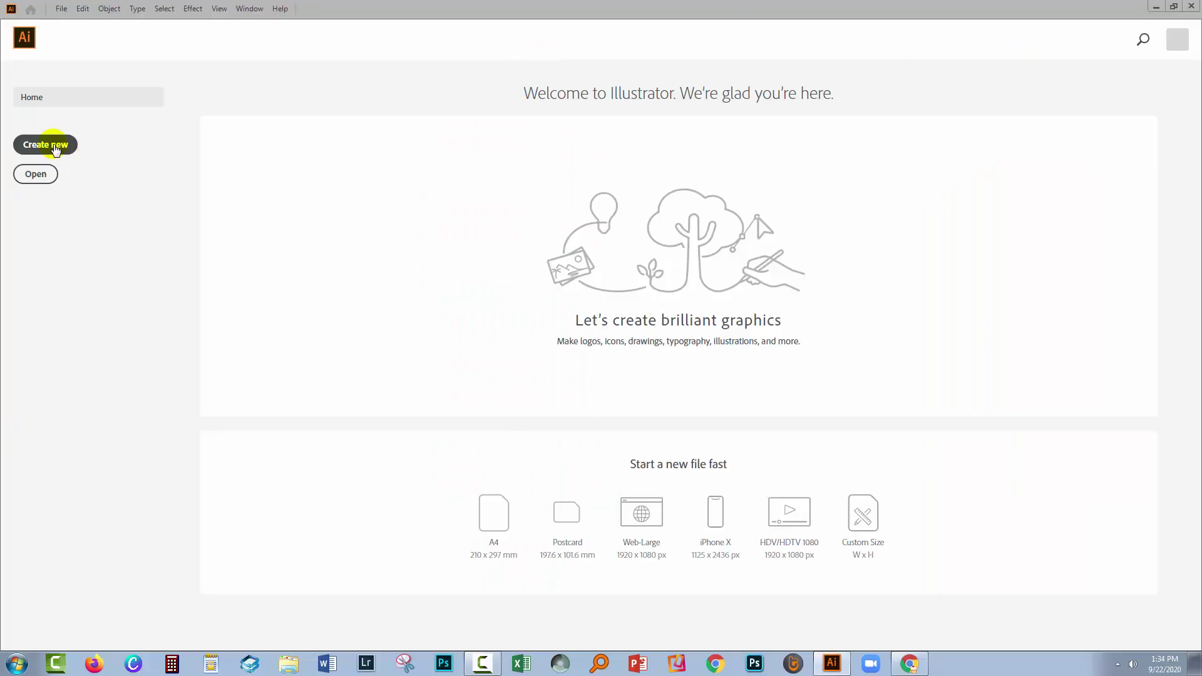
Step: Create a new blank 1000 x 1000 px document from the Home screen
{"action": "left_click", "coordinate": [55, 148]}
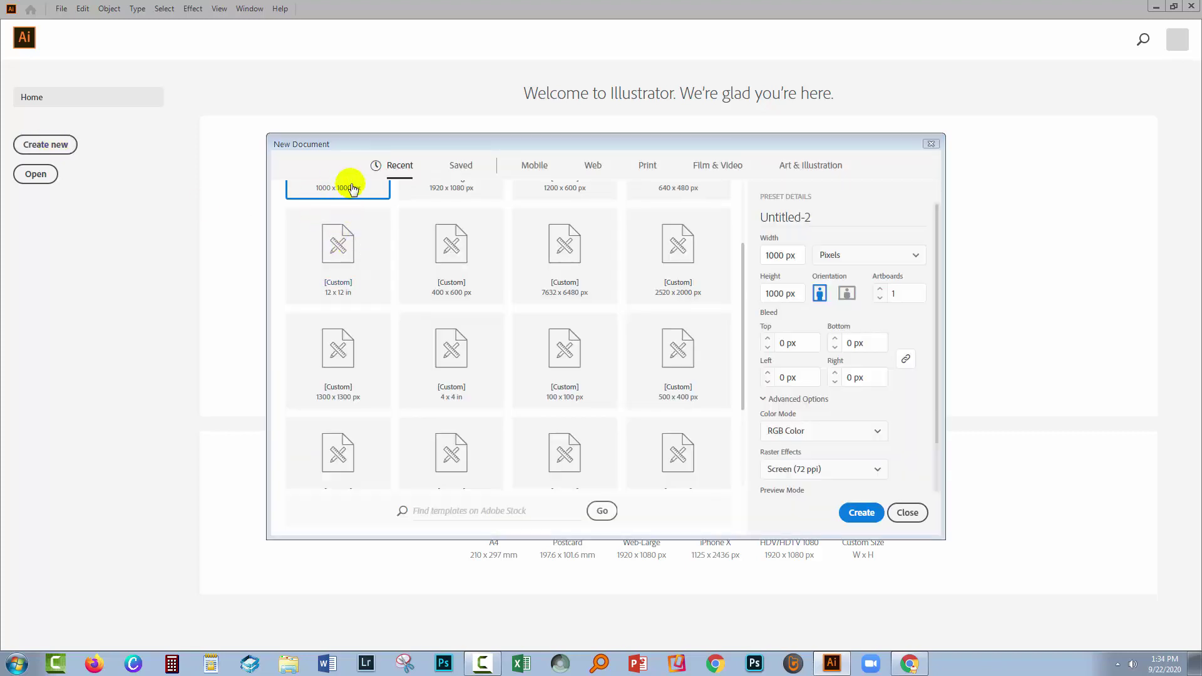
{"action": "left_click", "coordinate": [853, 512]}
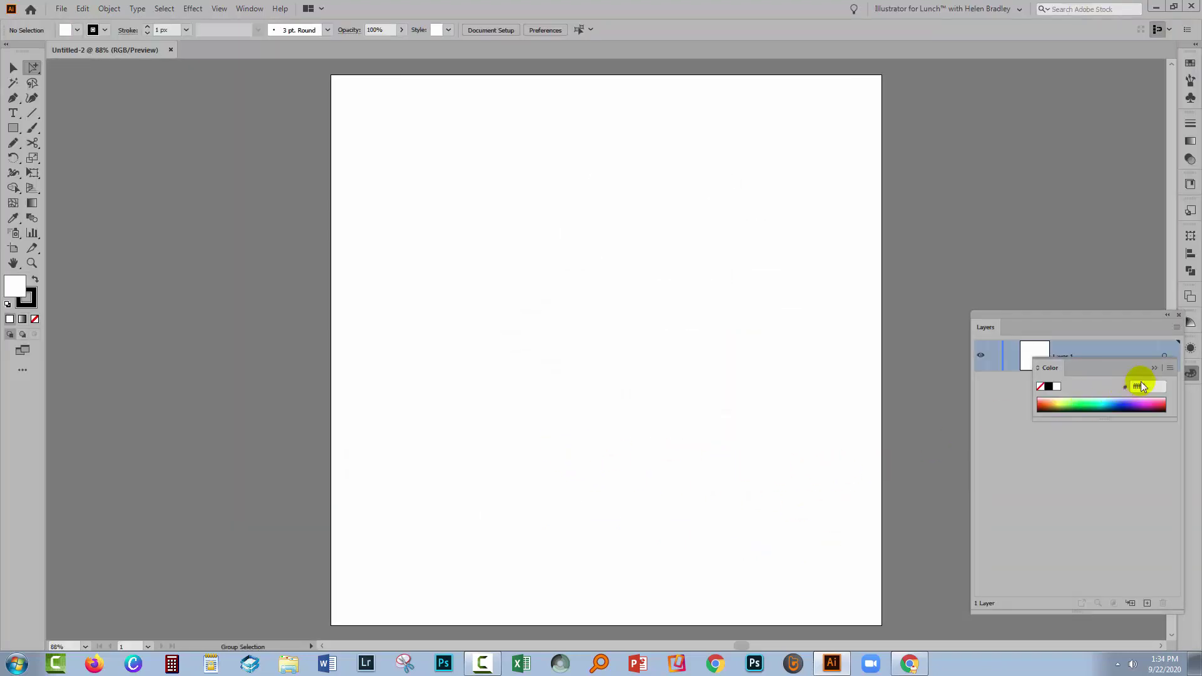
Step: Set the stroke to None and the fill to red d31818
{"action": "left_click", "coordinate": [1154, 367]}
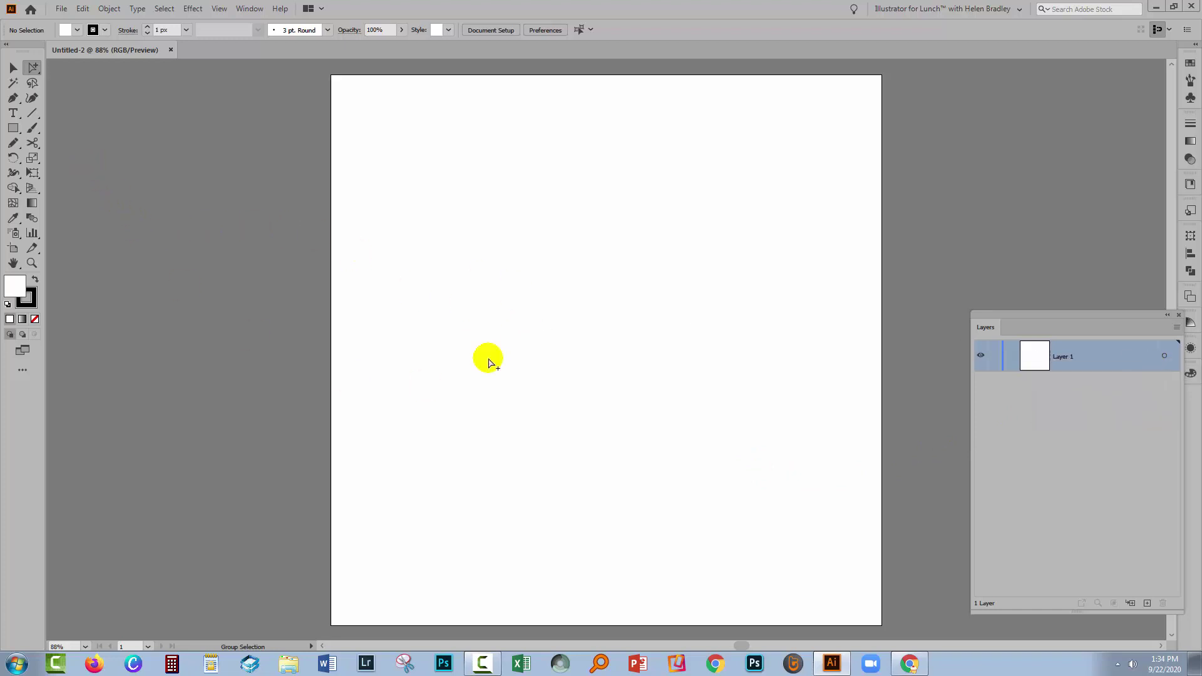
{"action": "left_click", "coordinate": [30, 301]}
{"action": "left_click", "coordinate": [35, 319]}
{"action": "left_click", "coordinate": [16, 288]}
{"action": "double_click", "coordinate": [16, 287]}
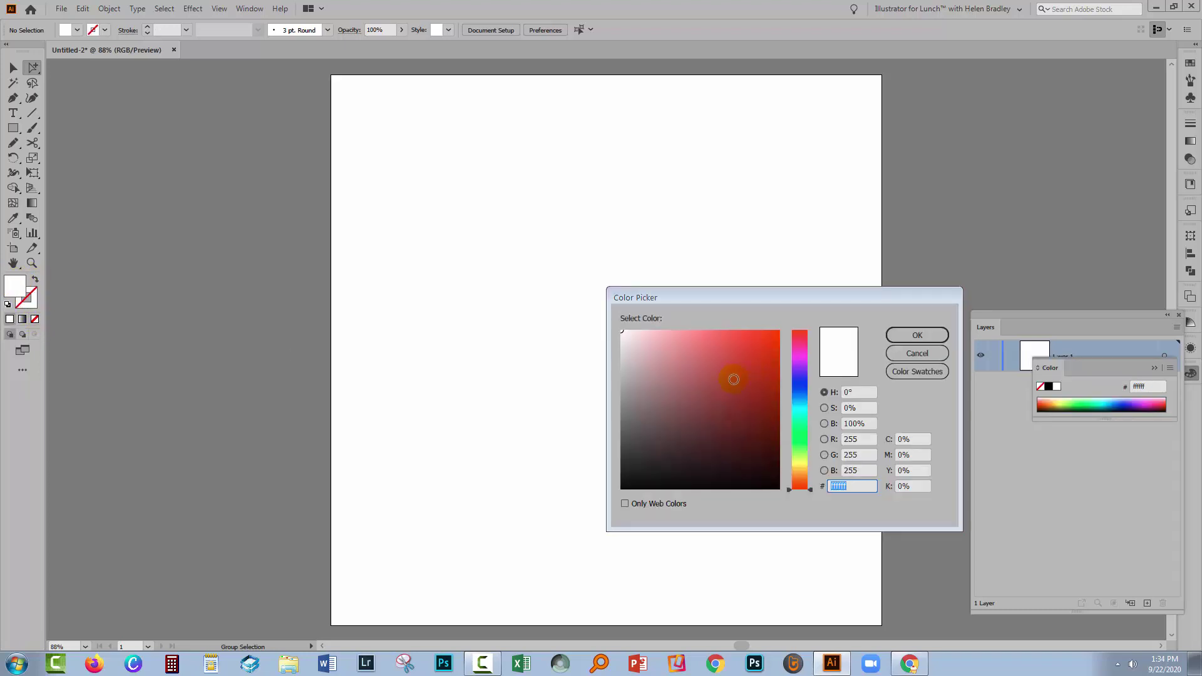
{"action": "left_click_drag", "start_coordinate": [745, 369], "coordinate": [761, 357]}
{"action": "left_click", "coordinate": [895, 338]}
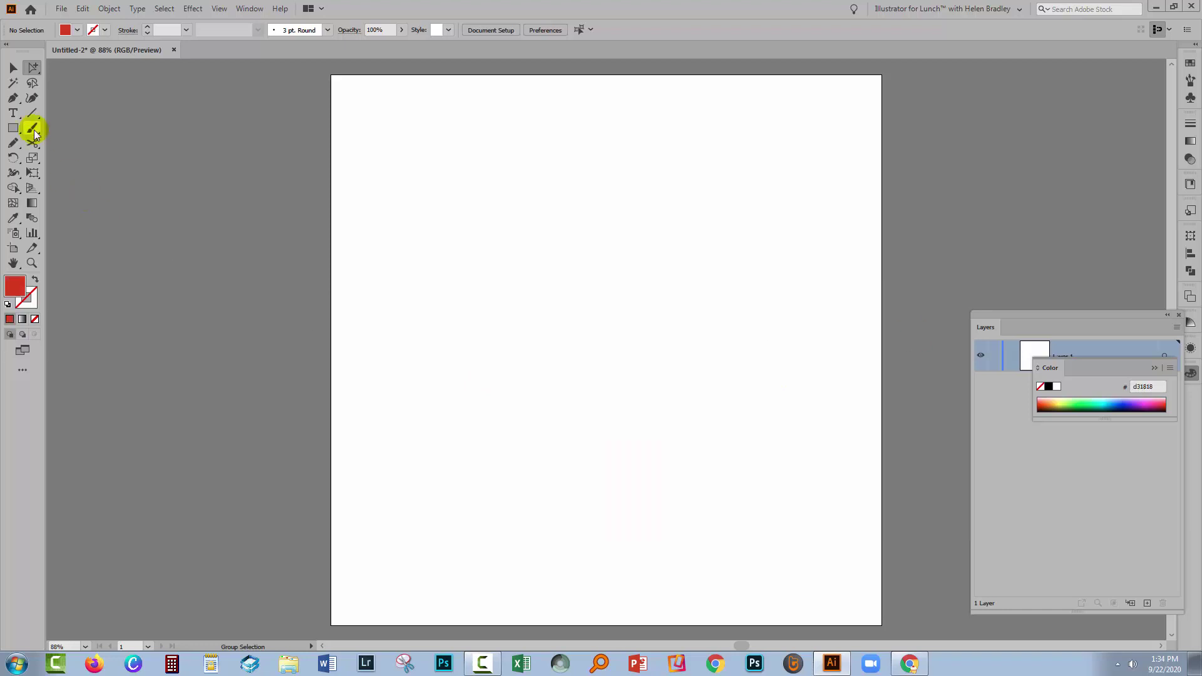
Step: Draw a red circle on the artboard with the Ellipse Tool
{"action": "left_click_drag", "start_coordinate": [17, 133], "coordinate": [51, 156]}
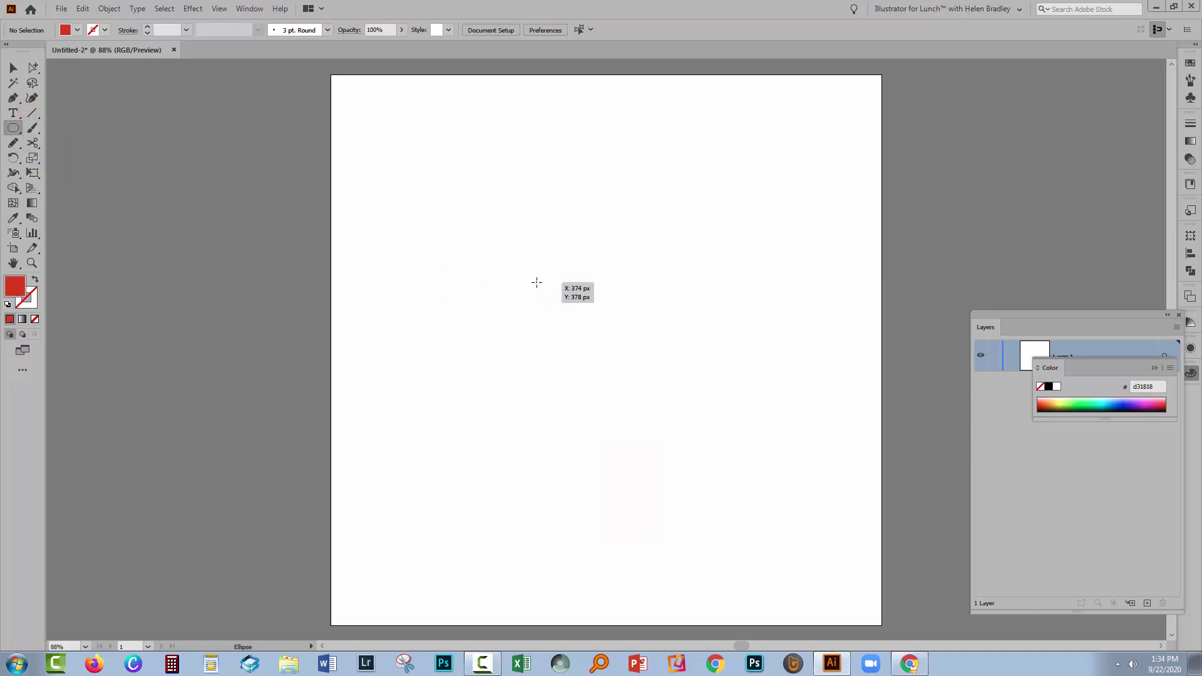
{"action": "left_click_drag", "start_coordinate": [536, 282], "coordinate": [655, 386]}
{"action": "left_click", "coordinate": [14, 67]}
Step: Make a new pattern swatch from the red circle with Object > Pattern > Make
{"action": "left_click", "coordinate": [109, 9]}
{"action": "left_click", "coordinate": [302, 334]}
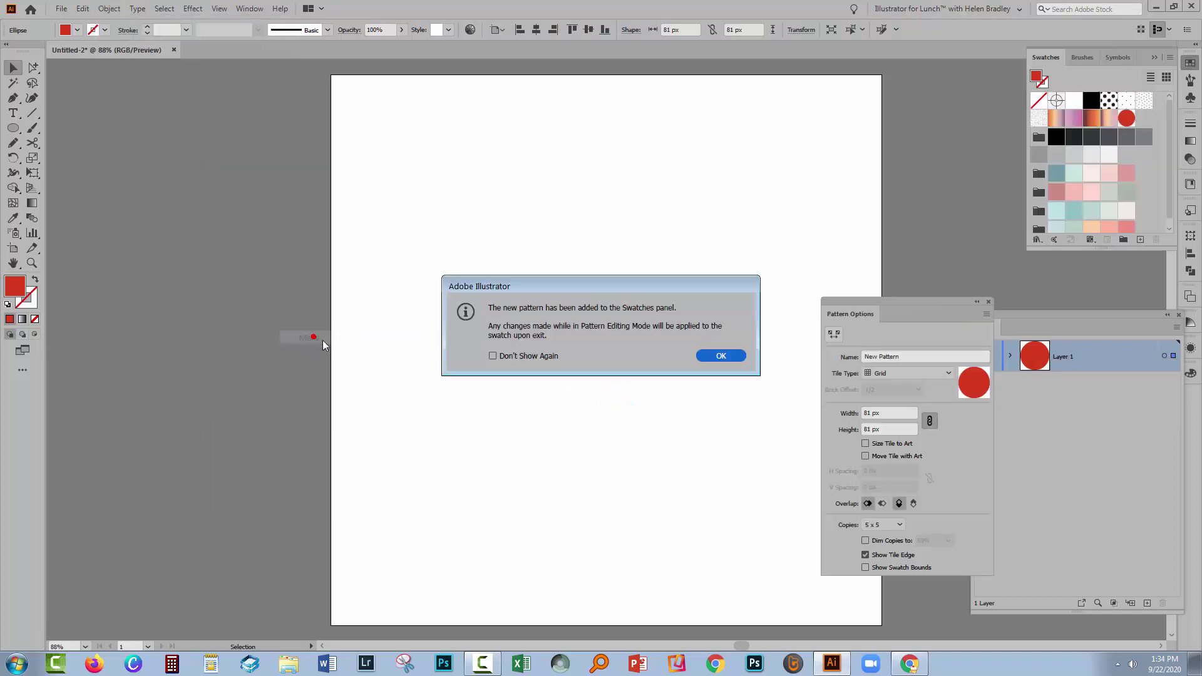
{"action": "left_click", "coordinate": [721, 356]}
{"action": "left_click_drag", "start_coordinate": [897, 294], "coordinate": [200, 279]}
{"action": "left_click", "coordinate": [544, 424]}
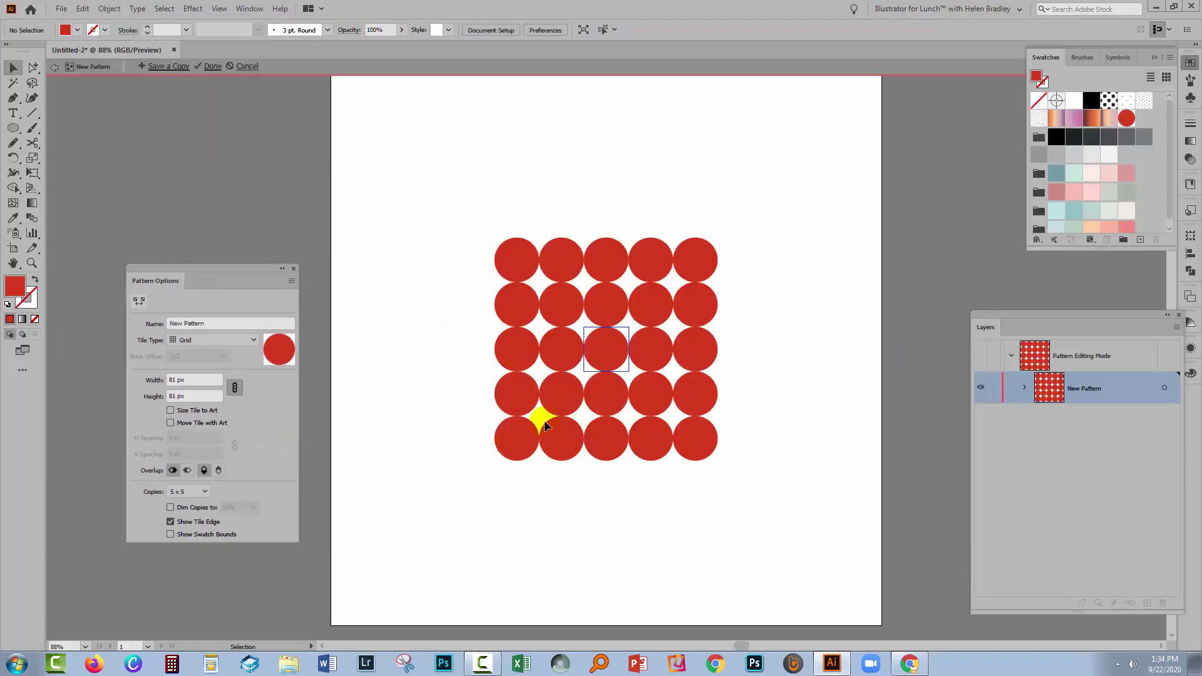
Step: Set the pattern tile width and height to 200 px
{"action": "left_click", "coordinate": [222, 379]}
{"action": "type", "text": "150"}
{"action": "key", "text": "Return"}
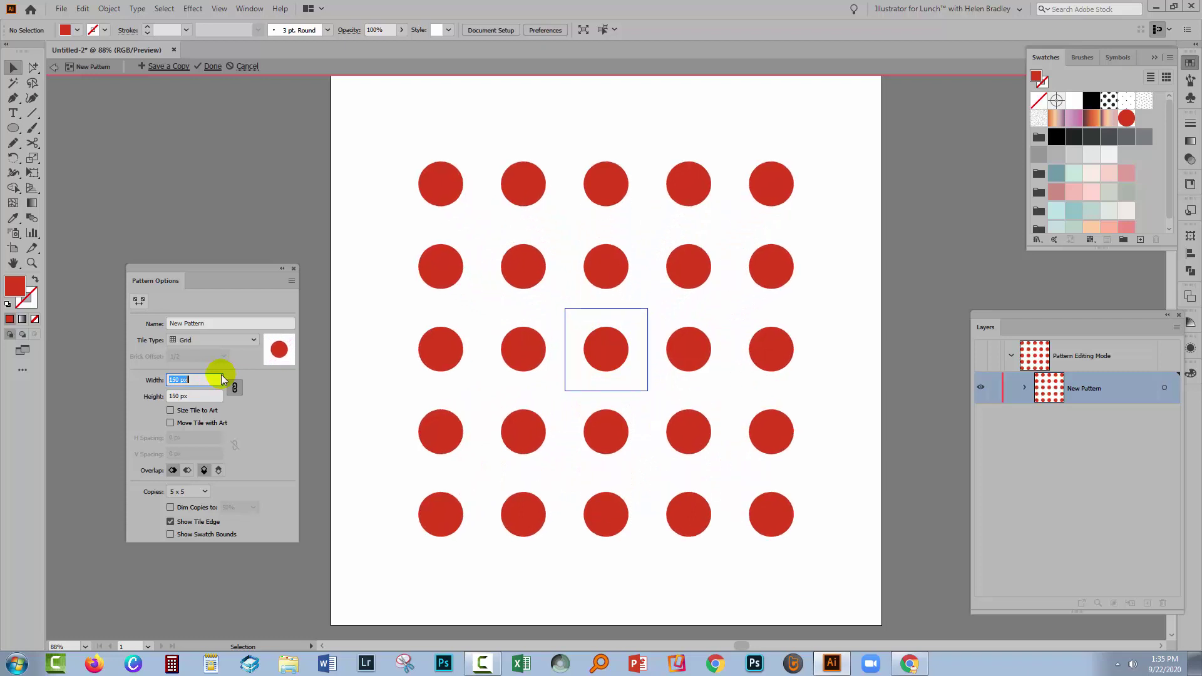
{"action": "key", "text": "shift+Up"}
{"action": "key", "text": "shift+Up"}
{"action": "key", "text": "shift+Up"}
{"action": "key", "text": "shift+Up"}
{"action": "key", "text": "shift+Up"}
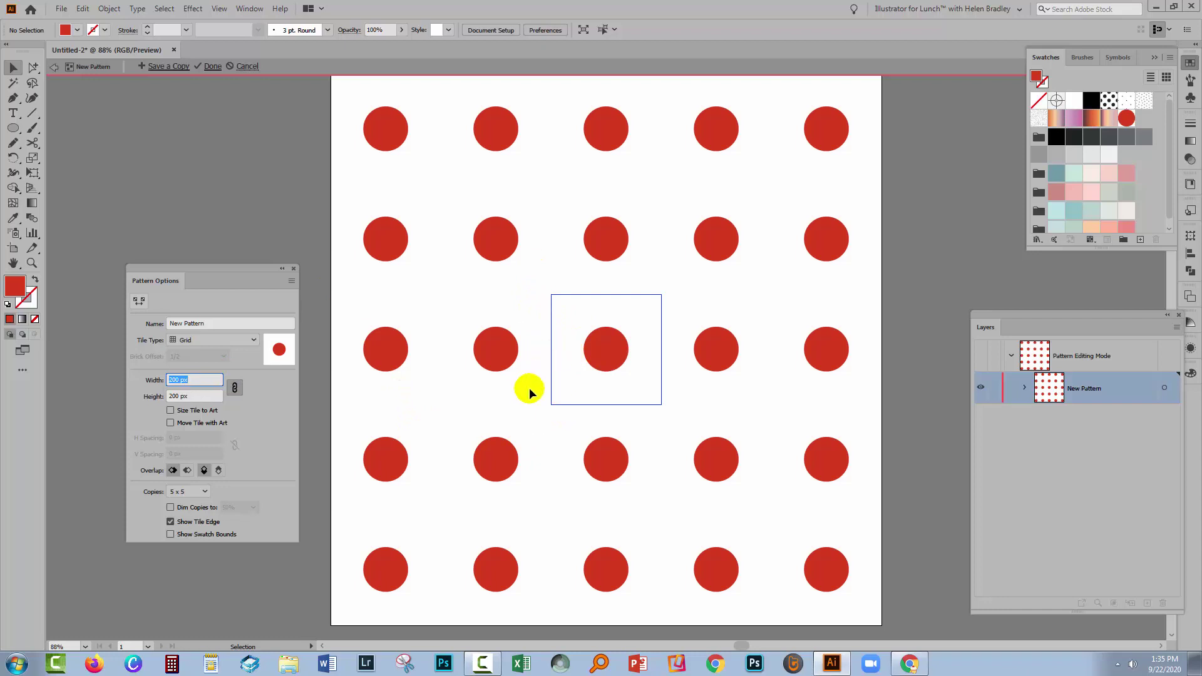
Step: Exit pattern editing and delete the lone red dot from the artboard
{"action": "key", "text": "Escape"}
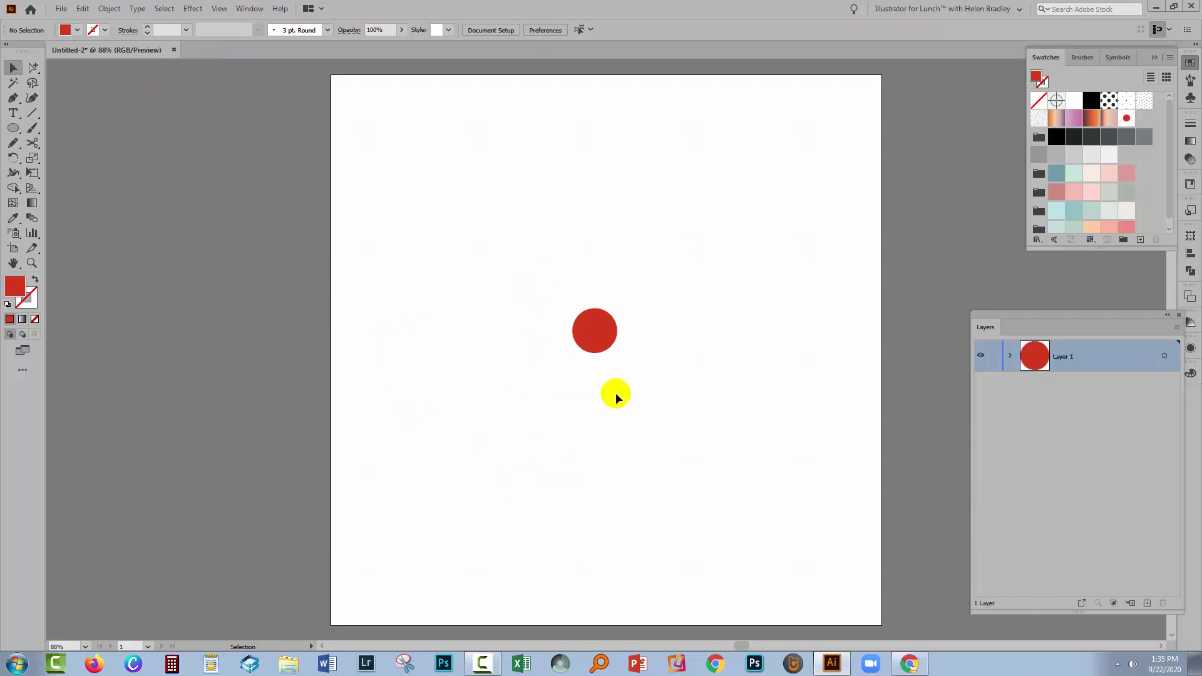
{"action": "key", "text": "ctrl+a"}
{"action": "key", "text": "Delete"}
Step: Draw a 1000 x 1000 px square aligned to the artboard and fill it with the red-dot pattern
{"action": "left_click_drag", "start_coordinate": [13, 128], "coordinate": [56, 133]}
{"action": "left_click", "coordinate": [446, 231]}
{"action": "key", "text": "Tab"}
{"action": "type", "text": "1000"}
{"action": "key", "text": "Return"}
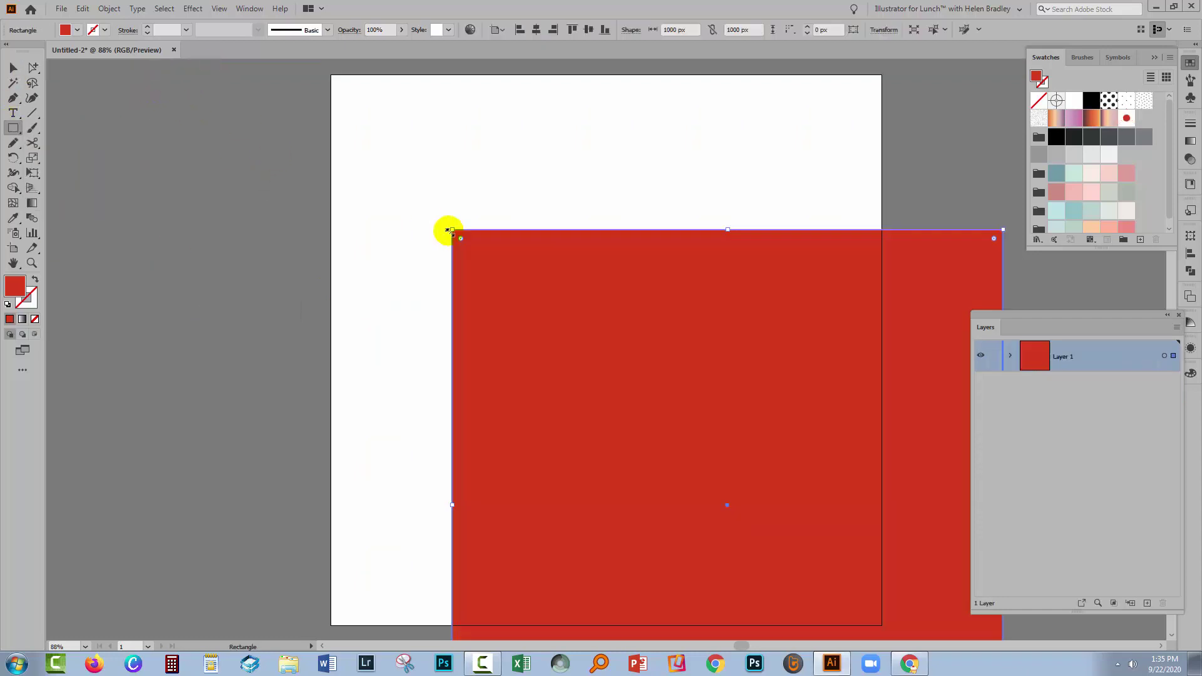
{"action": "left_click", "coordinate": [535, 30]}
{"action": "left_click", "coordinate": [1125, 118]}
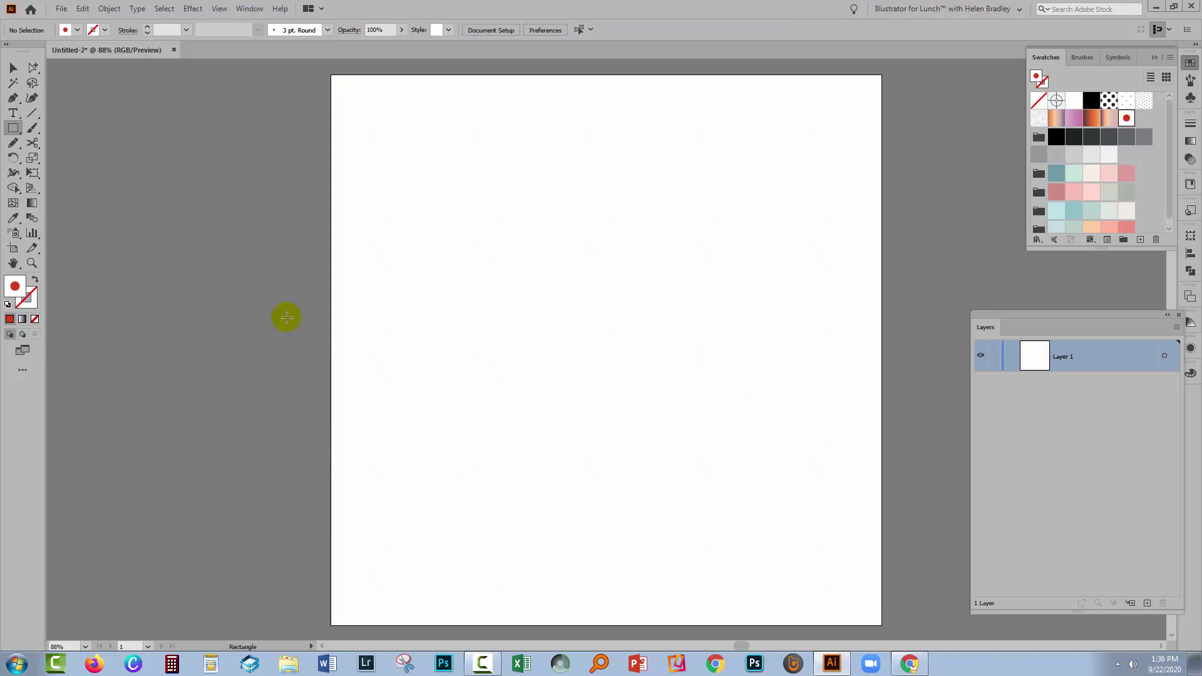
{"action": "scroll", "coordinate": [494, 217], "scroll_direction": "up", "scroll_amount": 1}
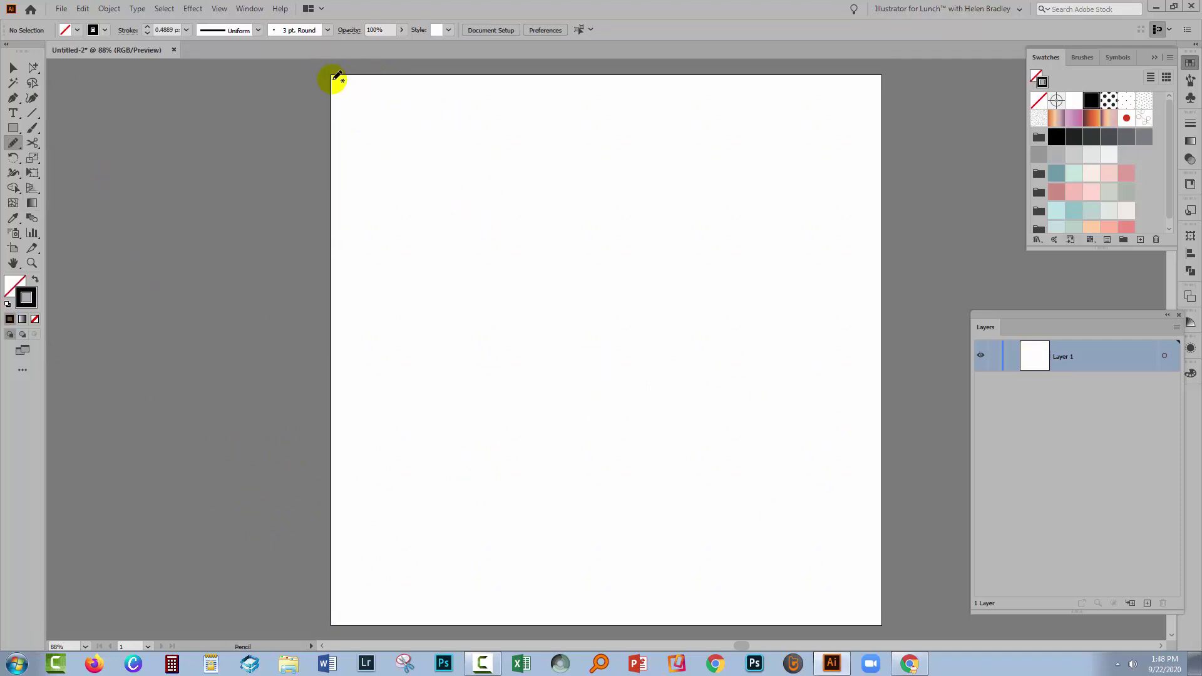
Step: Draw a loopy freehand line and simplify it with a reduced simplification amount
{"action": "mouse_move", "coordinate": [332, 76]}
{"action": "left_mouse_down"}
{"action": "mouse_move", "coordinate": [360, 117]}
{"action": "mouse_move", "coordinate": [547, 189]}
{"action": "mouse_move", "coordinate": [556, 130]}
{"action": "mouse_move", "coordinate": [477, 189]}
{"action": "mouse_move", "coordinate": [434, 358]}
{"action": "mouse_move", "coordinate": [431, 258]}
{"action": "mouse_move", "coordinate": [625, 400]}
{"action": "mouse_move", "coordinate": [644, 285]}
{"action": "mouse_move", "coordinate": [599, 501]}
{"action": "mouse_move", "coordinate": [557, 450]}
{"action": "mouse_move", "coordinate": [812, 587]}
{"action": "left_mouse_up"}
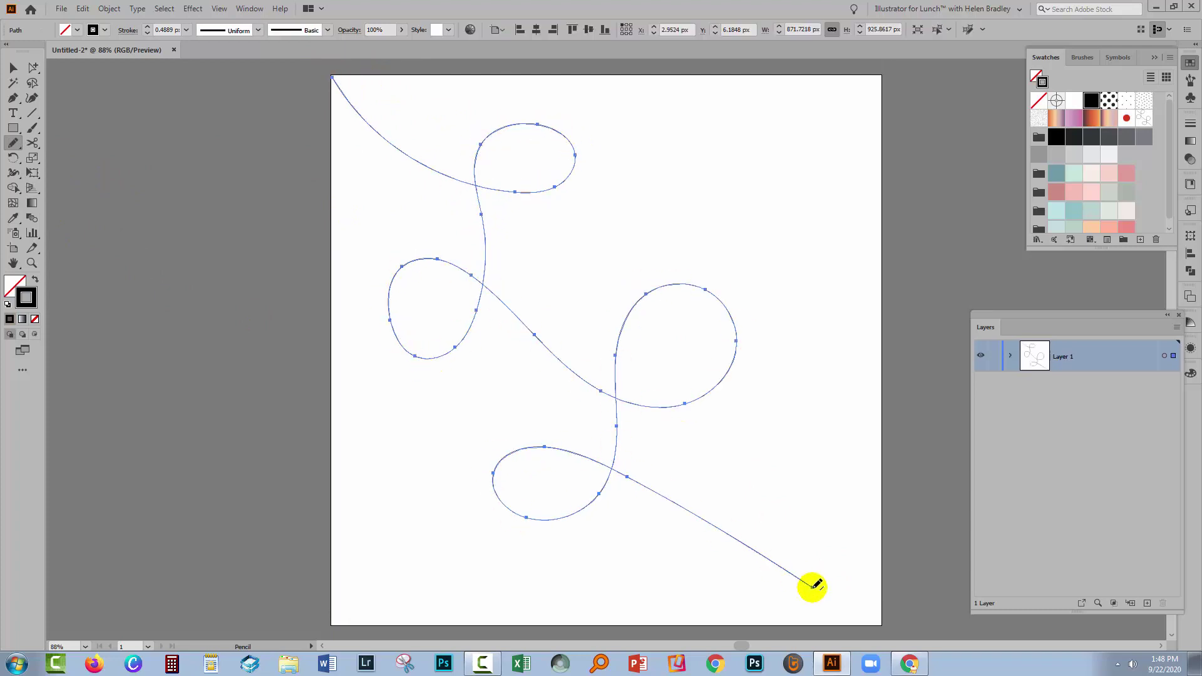
{"action": "left_click", "coordinate": [109, 9]}
{"action": "mouse_move", "coordinate": [121, 306]}
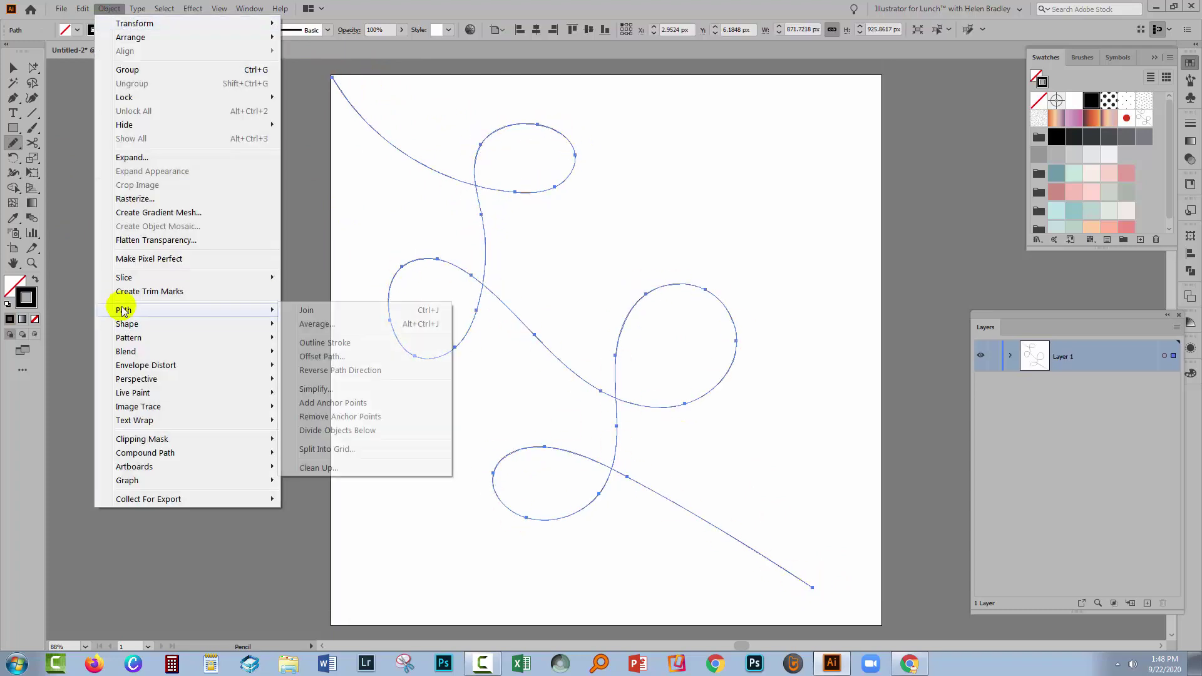
{"action": "left_click", "coordinate": [315, 395]}
{"action": "left_click", "coordinate": [669, 363]}
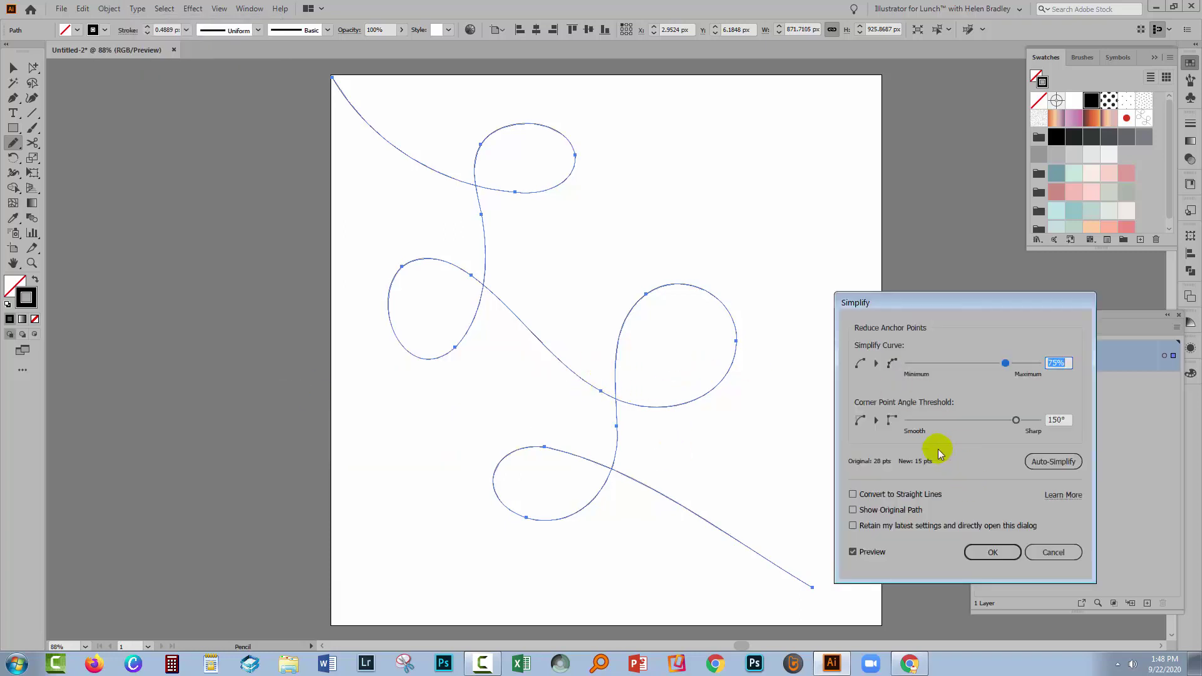
{"action": "left_click_drag", "start_coordinate": [1014, 371], "coordinate": [969, 369]}
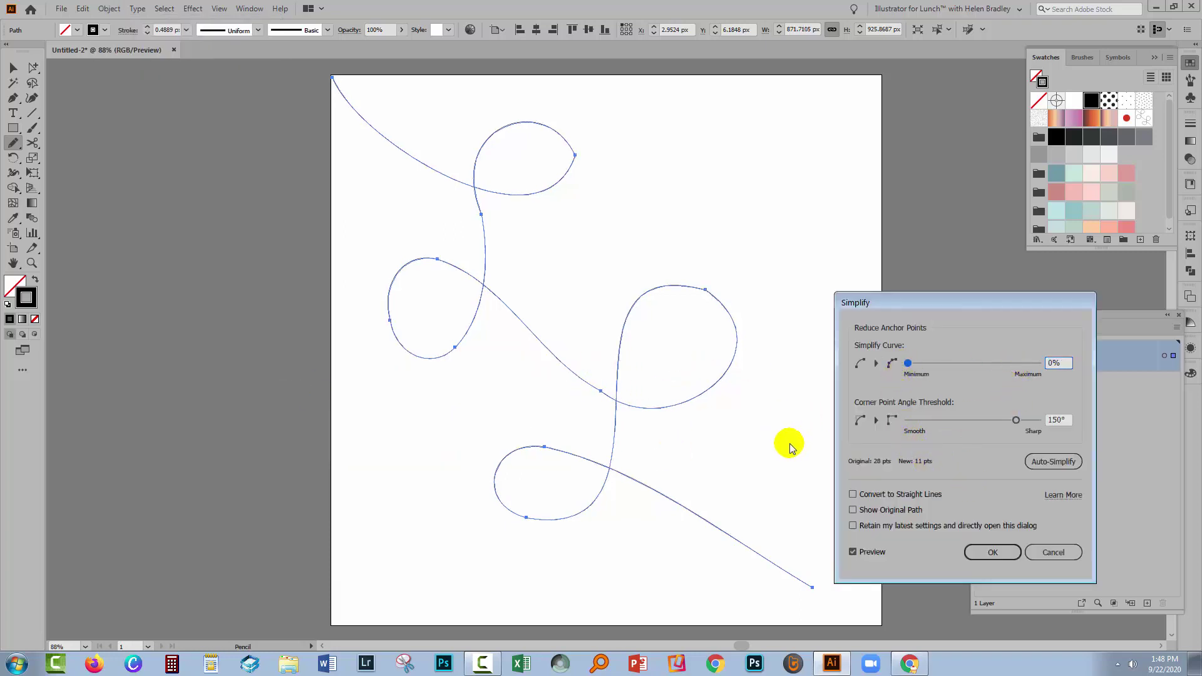
{"action": "left_click", "coordinate": [992, 552]}
Step: Smooth the loopy line, then scale it down and move it to the upper centre
{"action": "left_click", "coordinate": [13, 142]}
{"action": "left_click", "coordinate": [69, 173]}
{"action": "mouse_move", "coordinate": [558, 137]}
{"action": "left_mouse_down"}
{"action": "mouse_move", "coordinate": [576, 185]}
{"action": "mouse_move", "coordinate": [478, 219]}
{"action": "mouse_move", "coordinate": [374, 302]}
{"action": "mouse_move", "coordinate": [496, 459]}
{"action": "mouse_move", "coordinate": [651, 282]}
{"action": "left_mouse_up"}
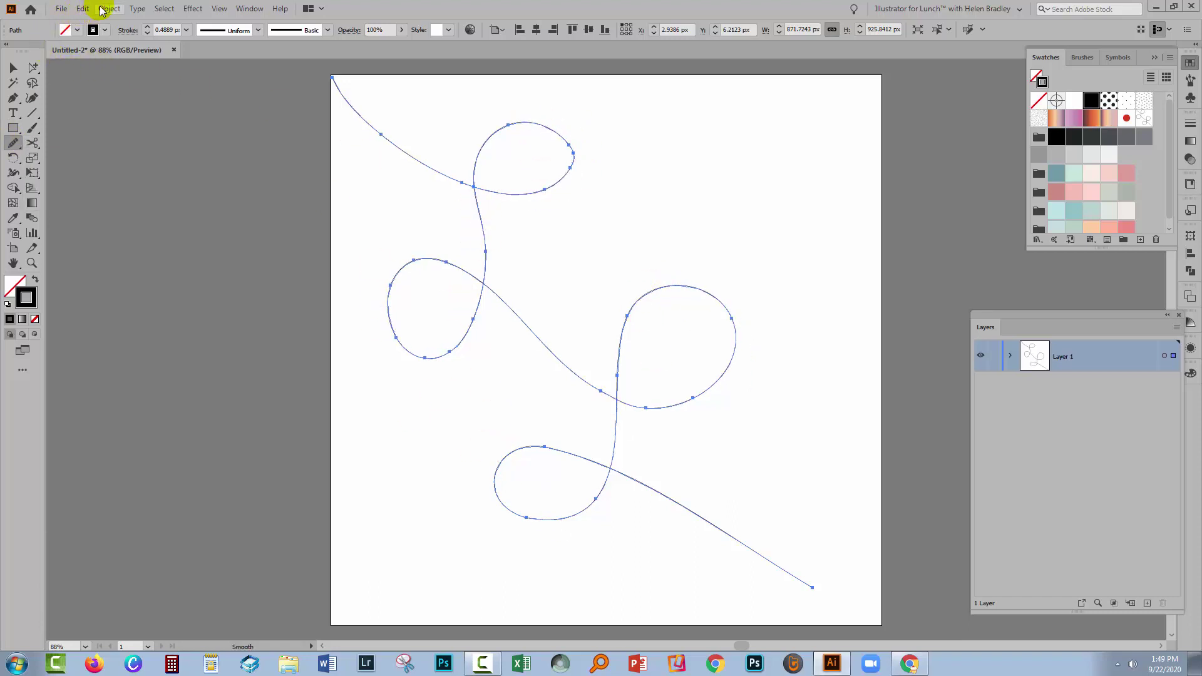
{"action": "left_click", "coordinate": [11, 69]}
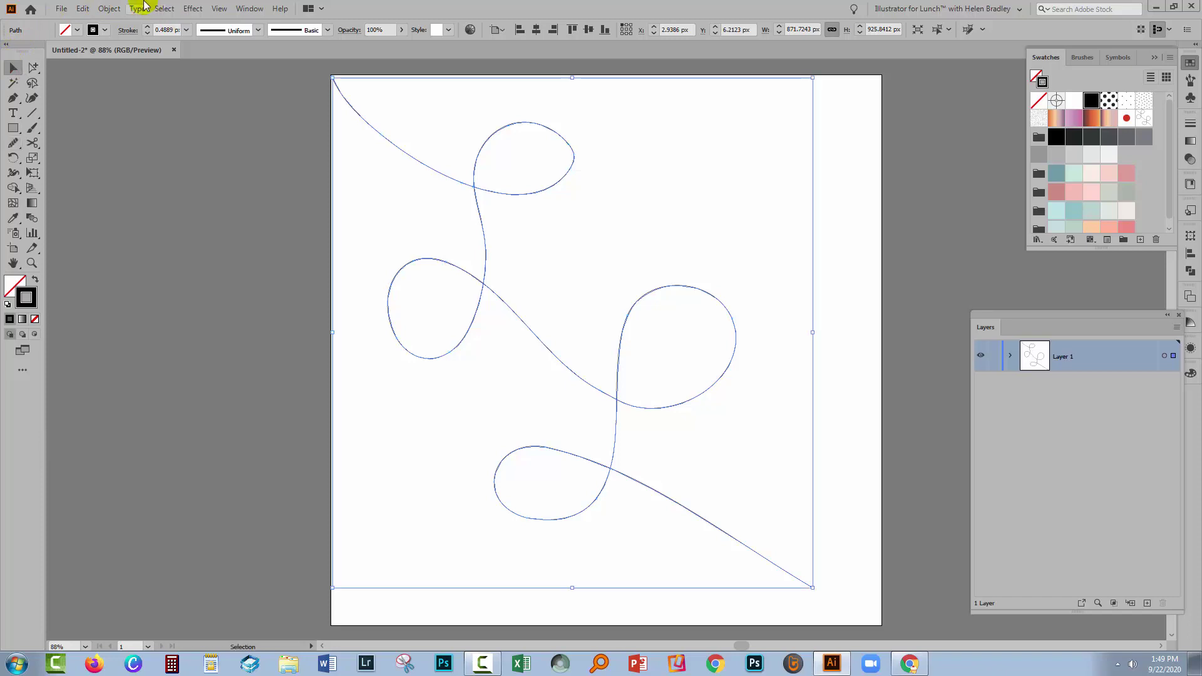
{"action": "left_click_drag", "start_coordinate": [814, 78], "coordinate": [524, 385]}
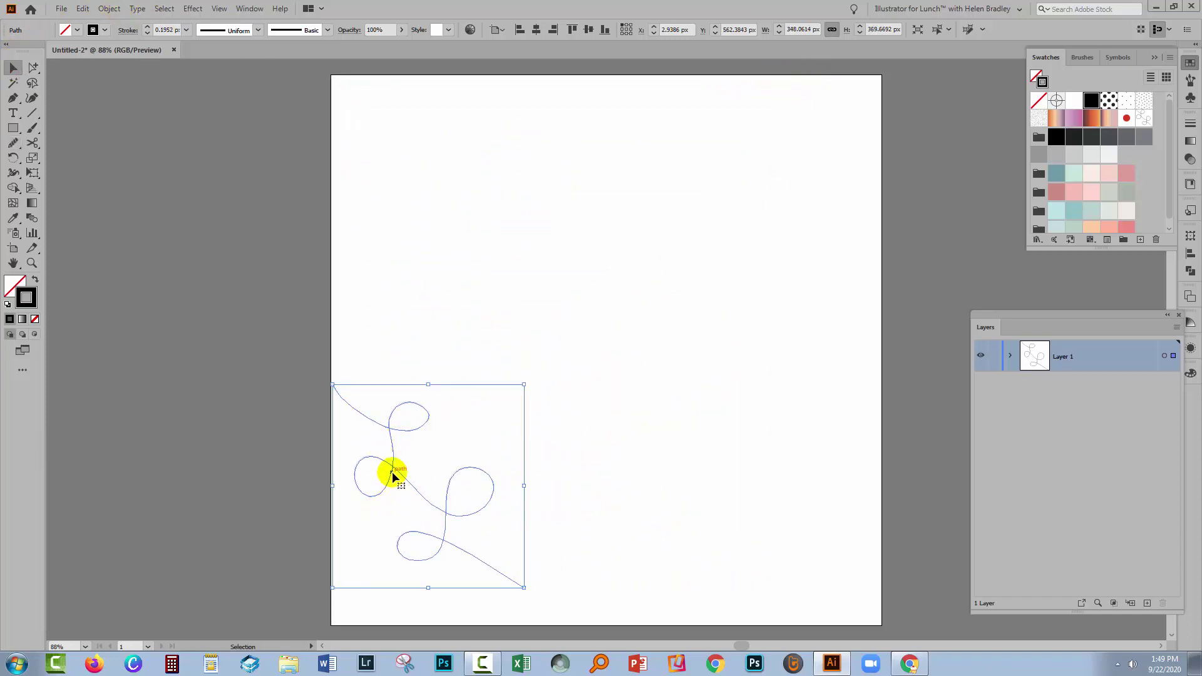
{"action": "left_click_drag", "start_coordinate": [392, 477], "coordinate": [535, 251]}
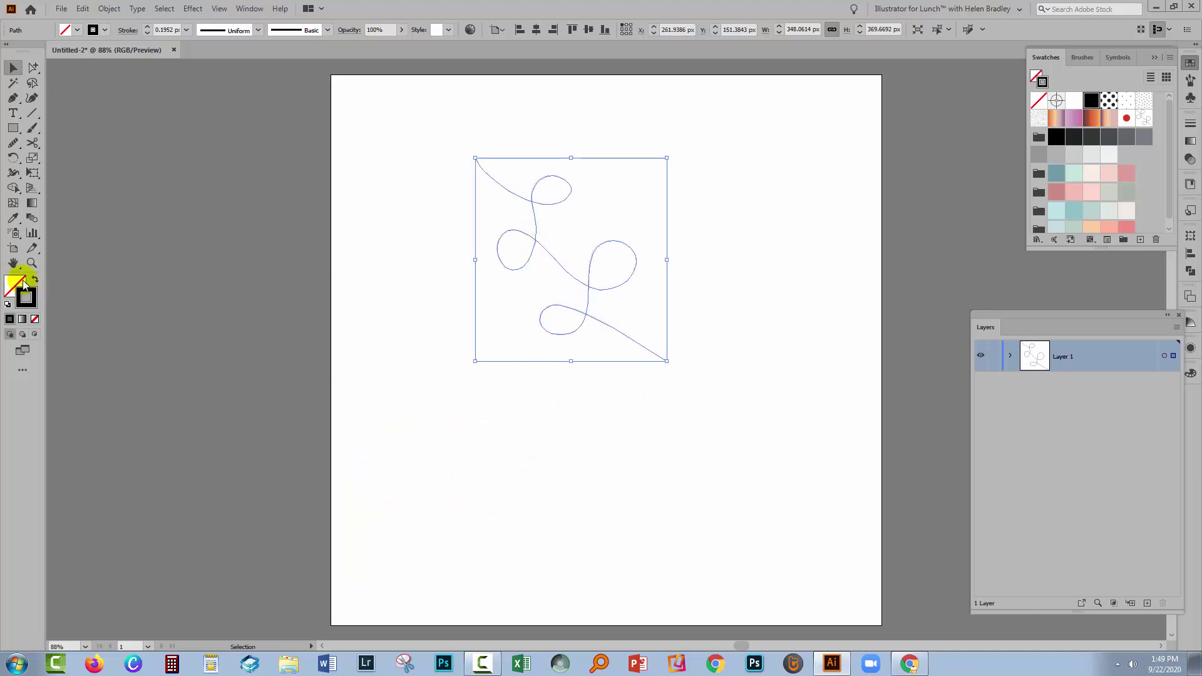
Step: Make a pattern swatch from the loopy line and turn on Show Tile Edge
{"action": "left_click", "coordinate": [103, 7]}
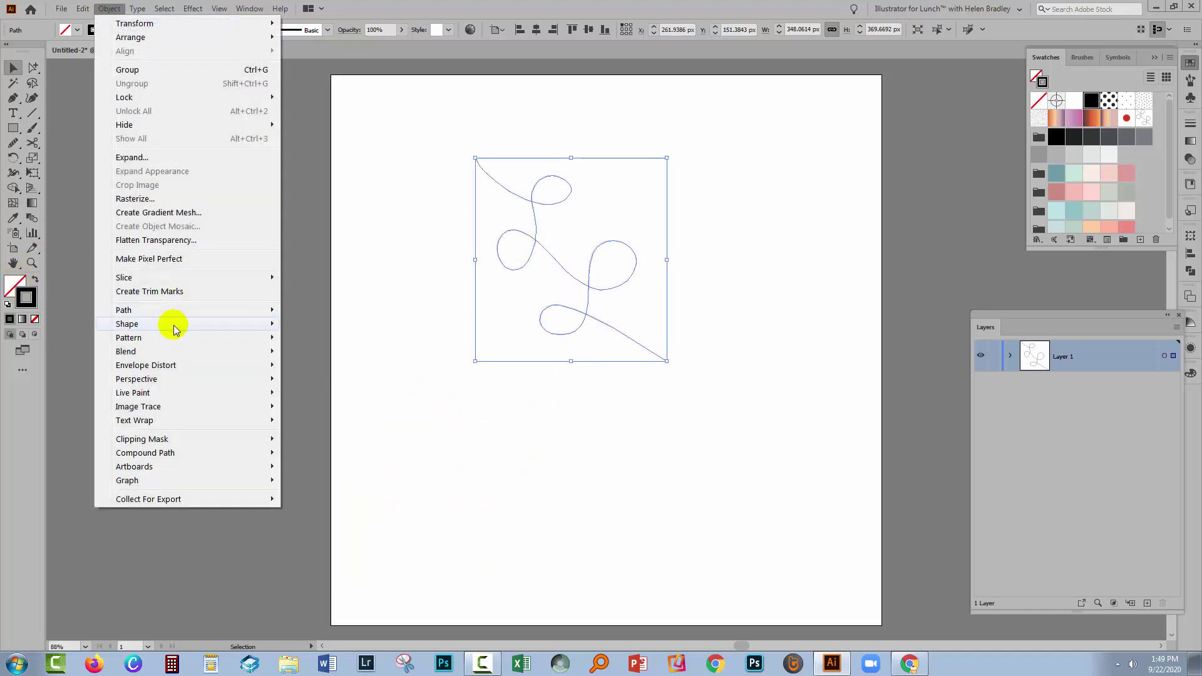
{"action": "mouse_move", "coordinate": [187, 337]}
{"action": "left_click", "coordinate": [316, 346]}
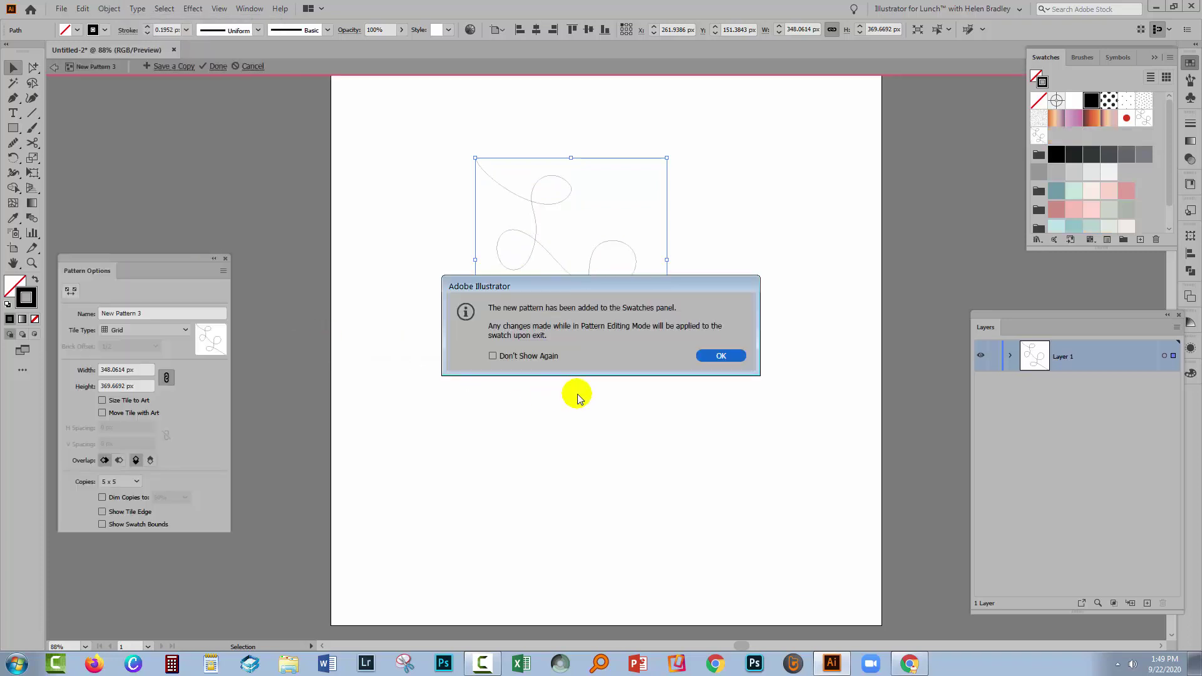
{"action": "left_click", "coordinate": [713, 356]}
{"action": "left_click", "coordinate": [426, 379]}
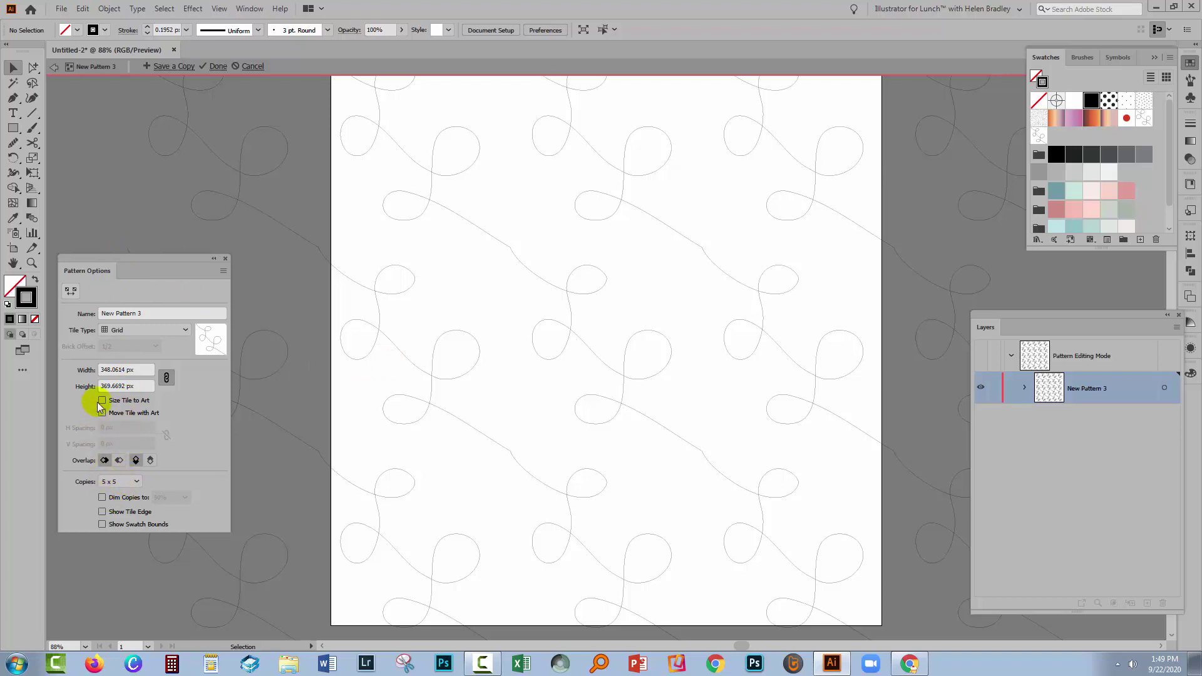
{"action": "left_click", "coordinate": [102, 512]}
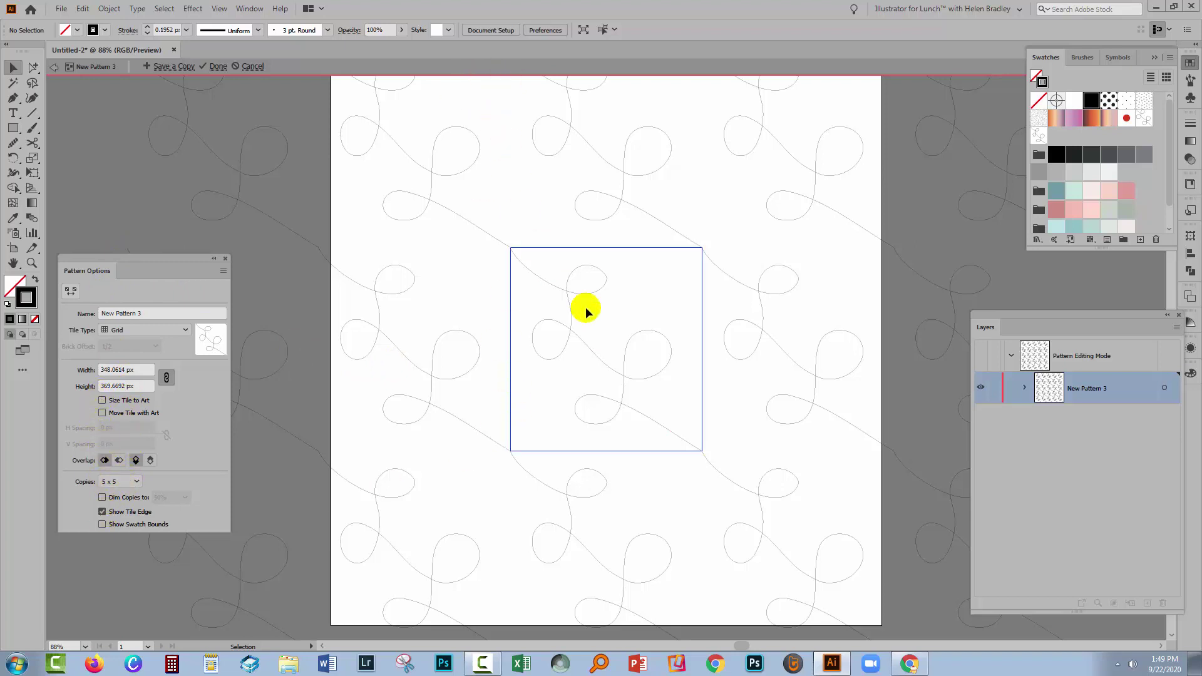
Step: Zoom in on the central tile and give the loopy path a 2 px stroke
{"action": "key", "text": "z"}
{"action": "left_click_drag", "start_coordinate": [471, 226], "coordinate": [745, 495]}
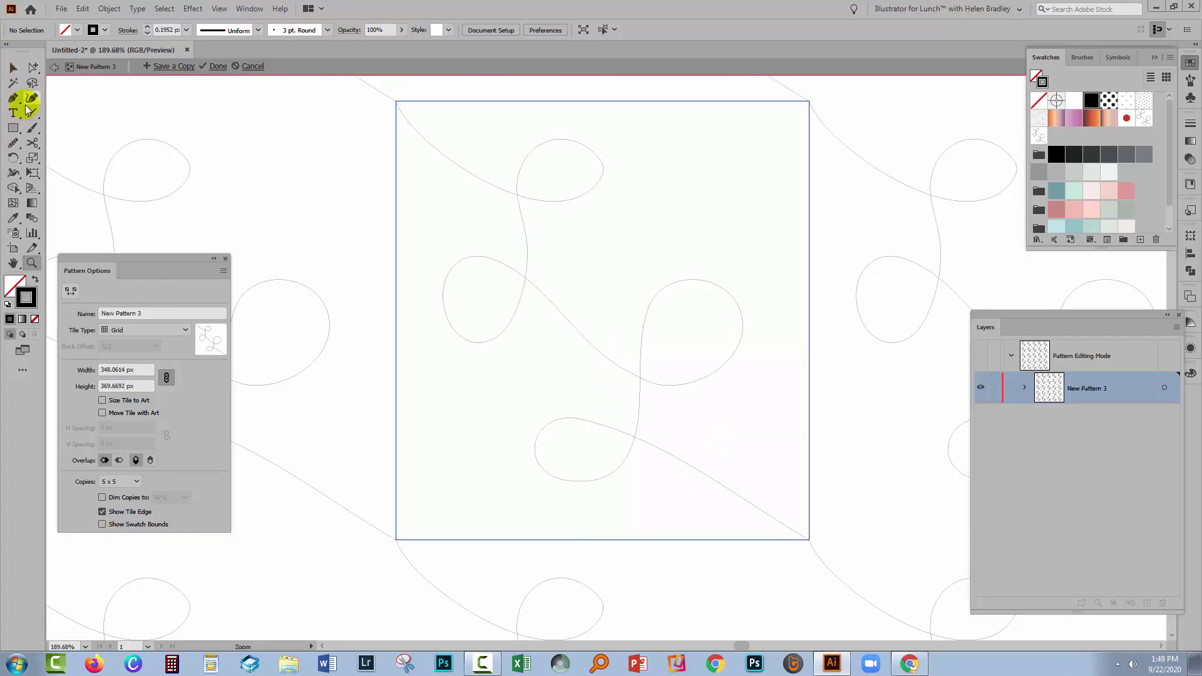
{"action": "left_click_drag", "start_coordinate": [640, 453], "coordinate": [640, 454]}
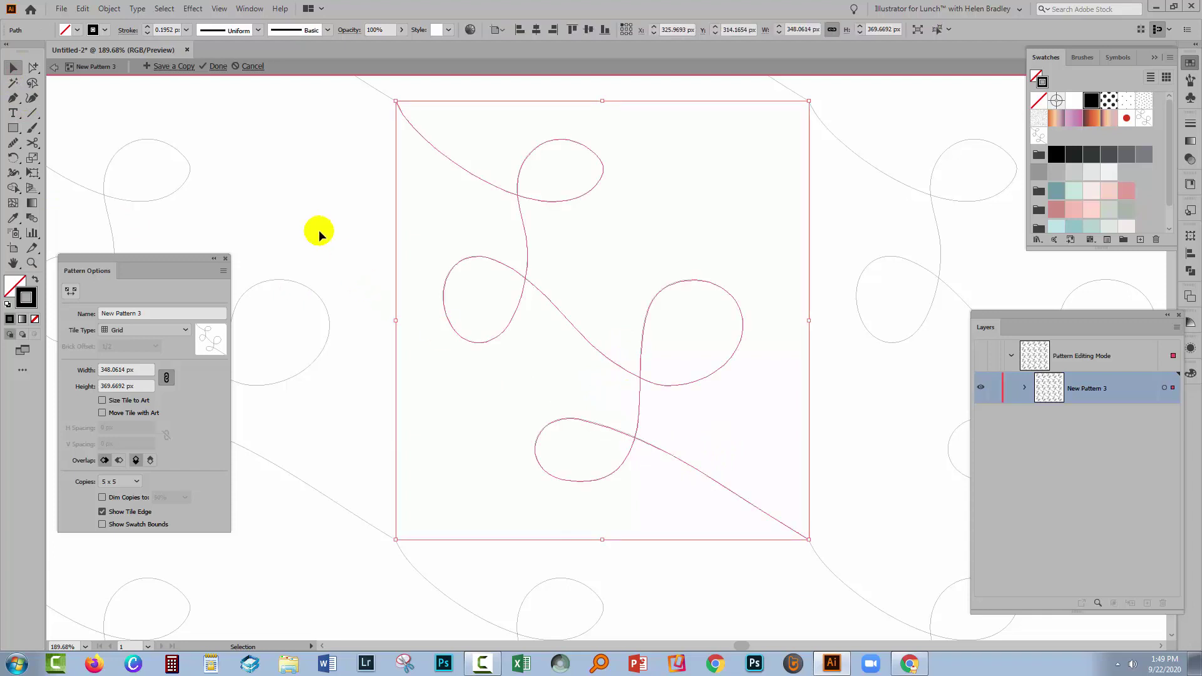
{"action": "left_click", "coordinate": [145, 27]}
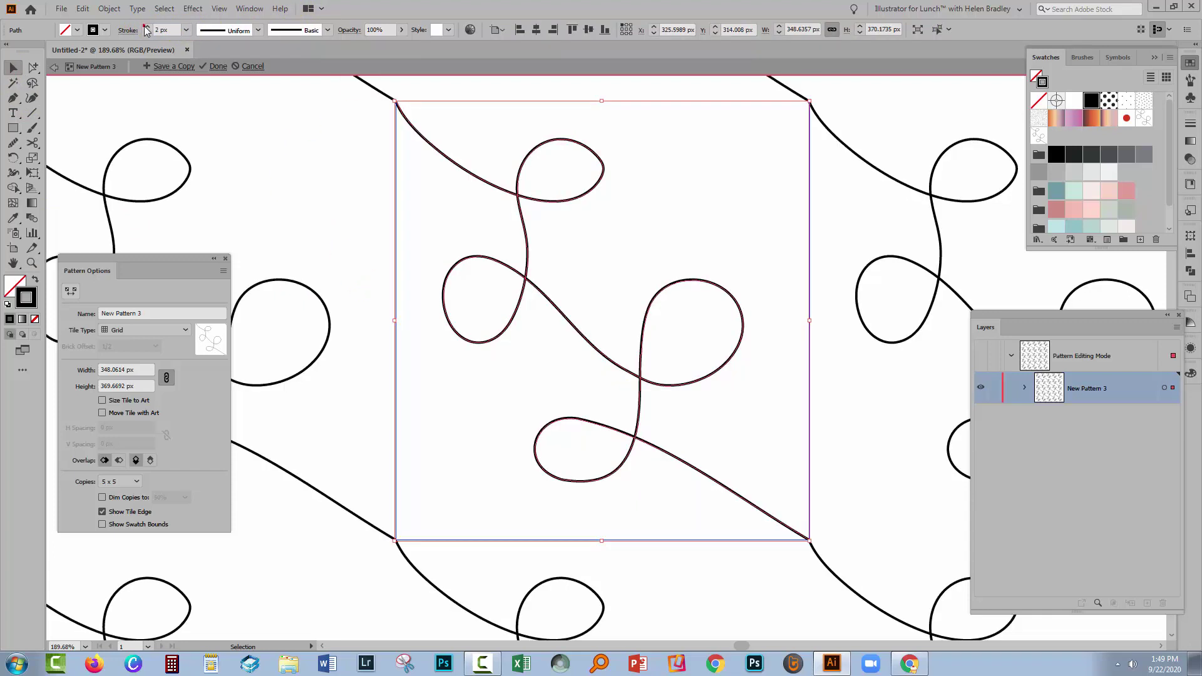
Step: Cut the path with Scissors near the tile's lower right corner and delete the end piece
{"action": "left_click", "coordinate": [32, 144]}
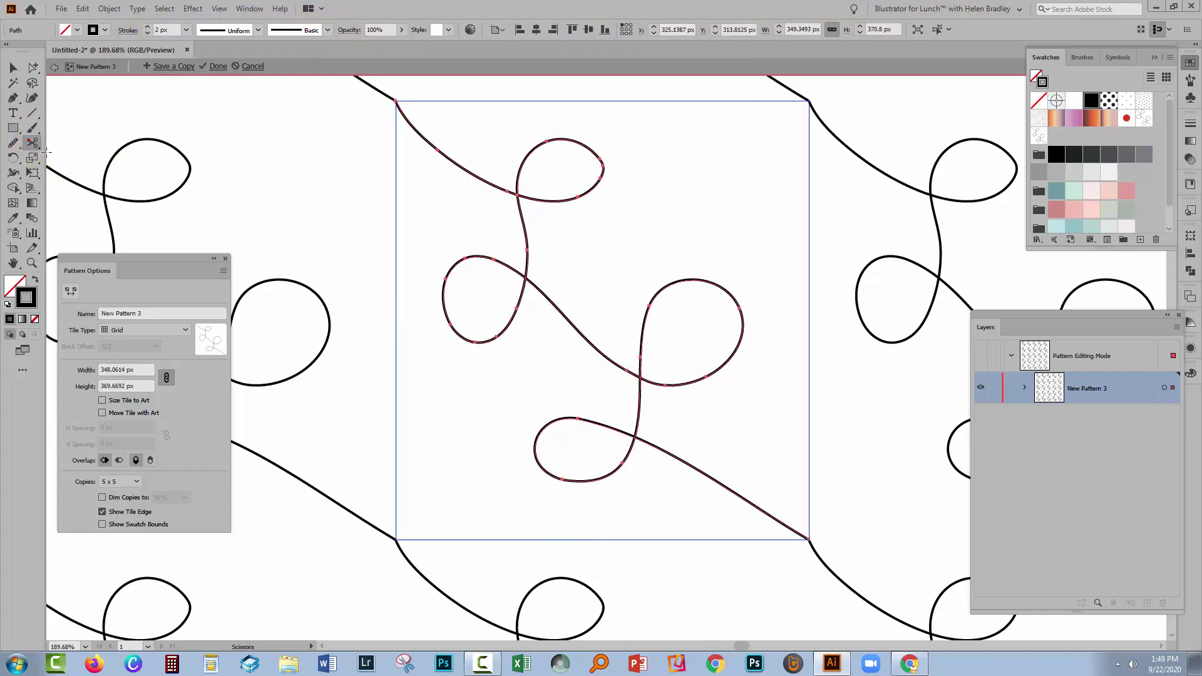
{"action": "left_click", "coordinate": [719, 482]}
{"action": "key", "text": "v"}
{"action": "left_click", "coordinate": [776, 522]}
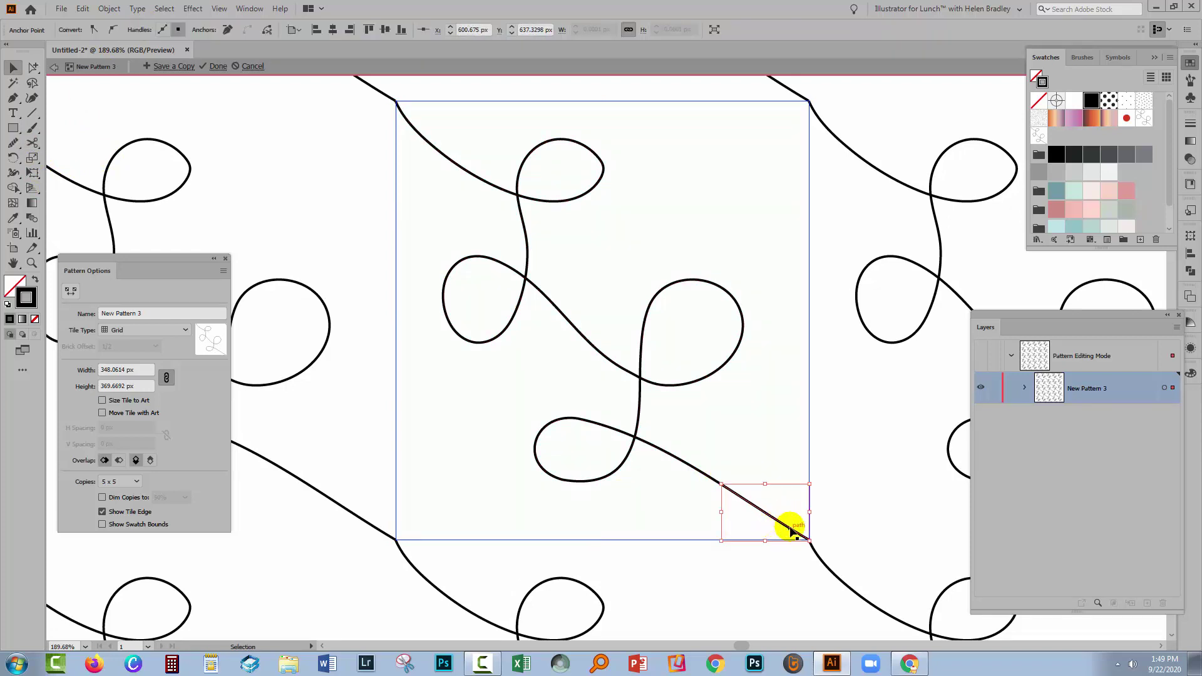
{"action": "key", "text": "Delete"}
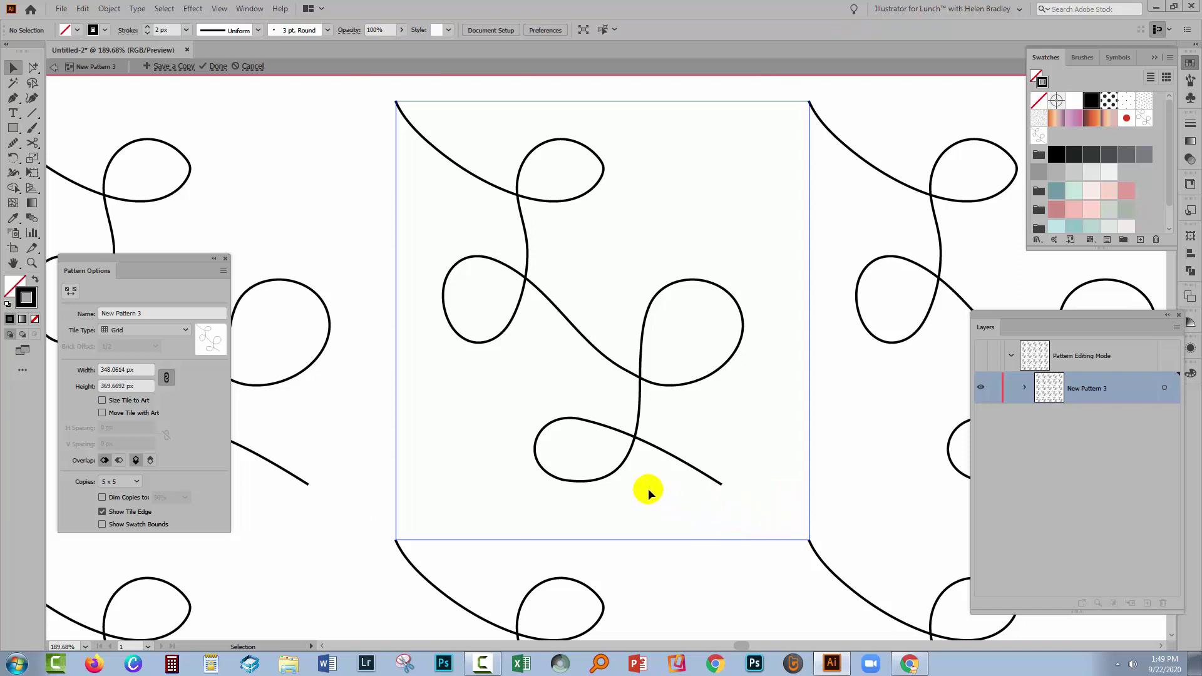
Step: Resize the tile width to 310 px, then to 260 px wide by 300 px high
{"action": "triple_click", "coordinate": [139, 370]}
{"action": "type", "text": "310"}
{"action": "key", "text": "Return"}
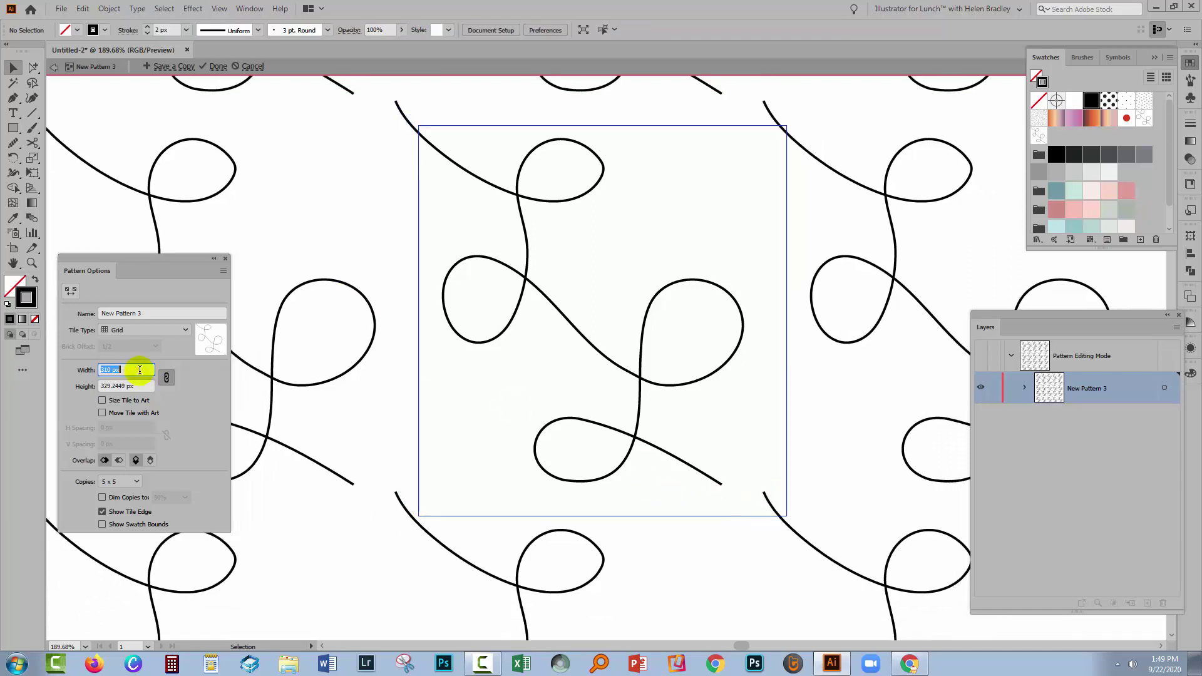
{"action": "type", "text": "260"}
{"action": "key", "text": "Tab"}
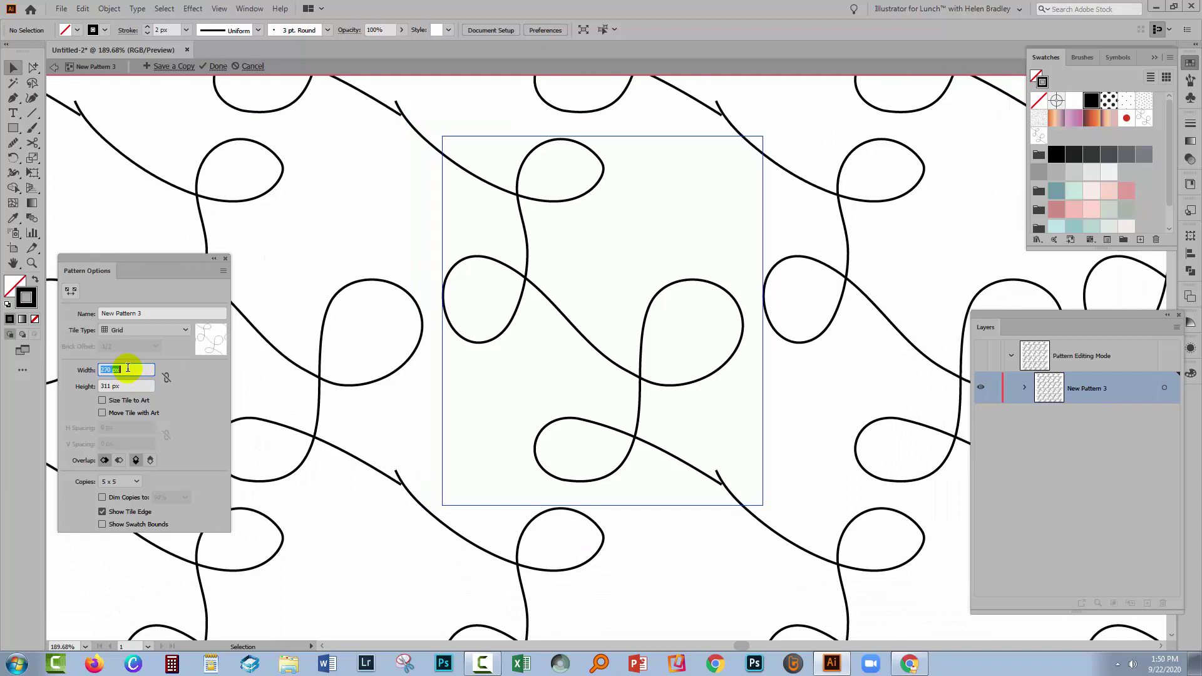
{"action": "type", "text": "300"}
{"action": "key", "text": "Return"}
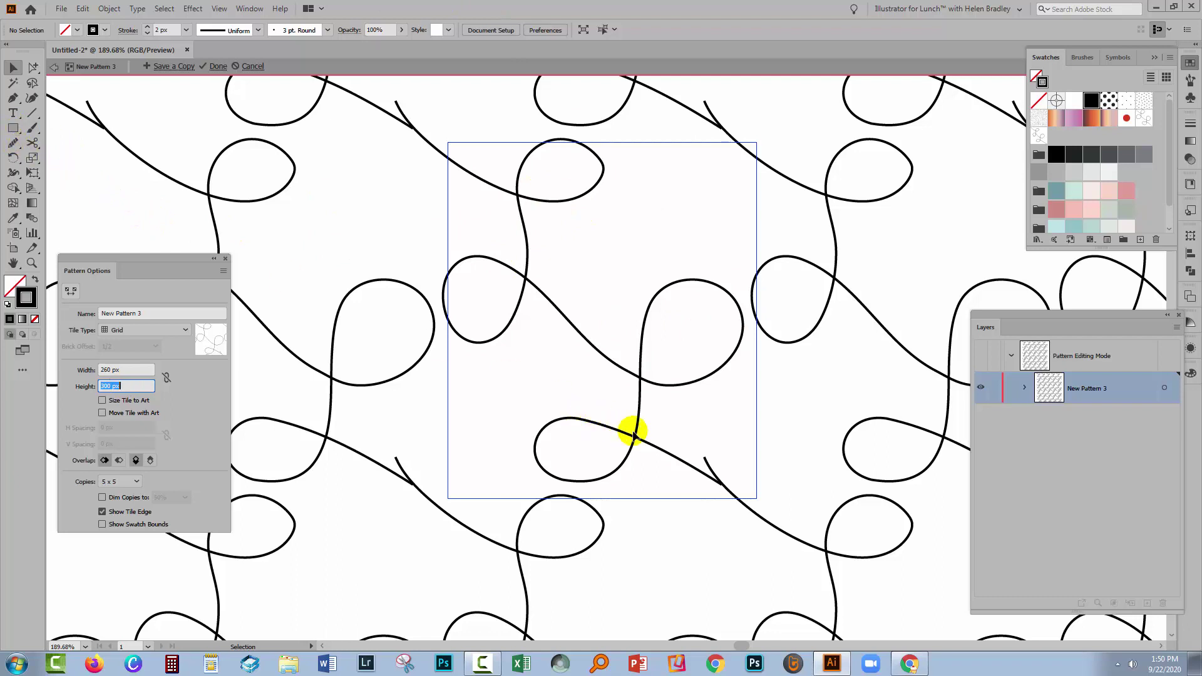
Step: Reshape the loopy path inside the tile with the Pencil tool
{"action": "left_click", "coordinate": [486, 280]}
{"action": "left_click_drag", "start_coordinate": [486, 279], "coordinate": [108, 194]}
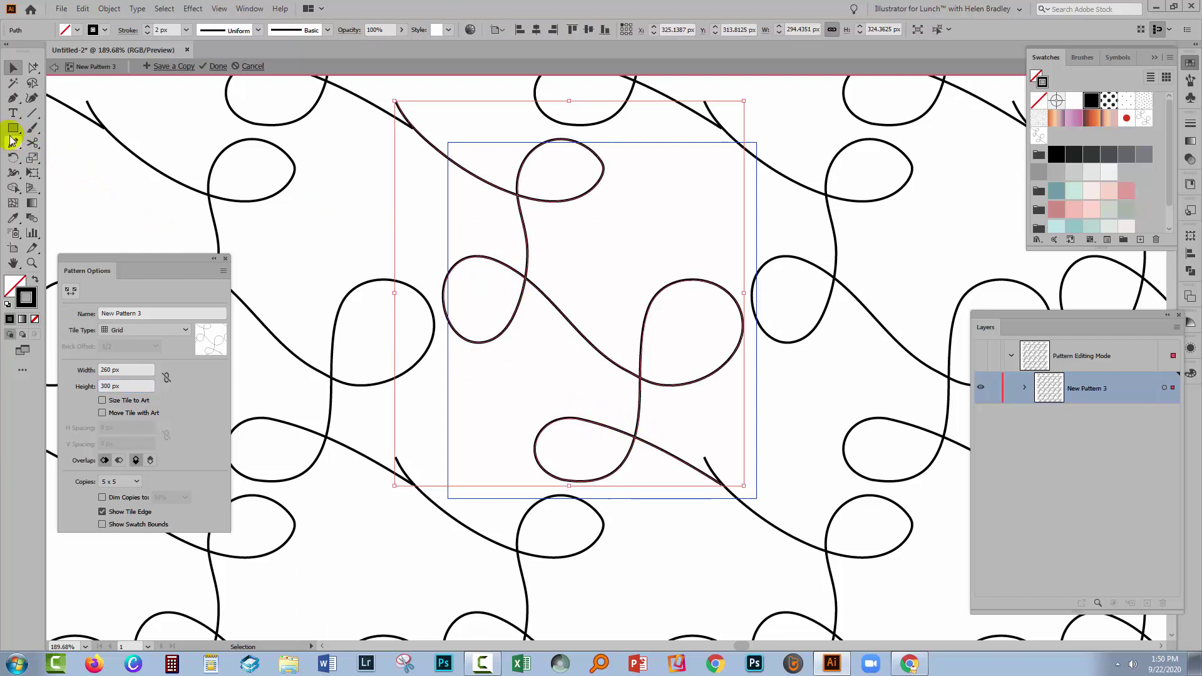
{"action": "left_click_drag", "start_coordinate": [11, 144], "coordinate": [47, 150]}
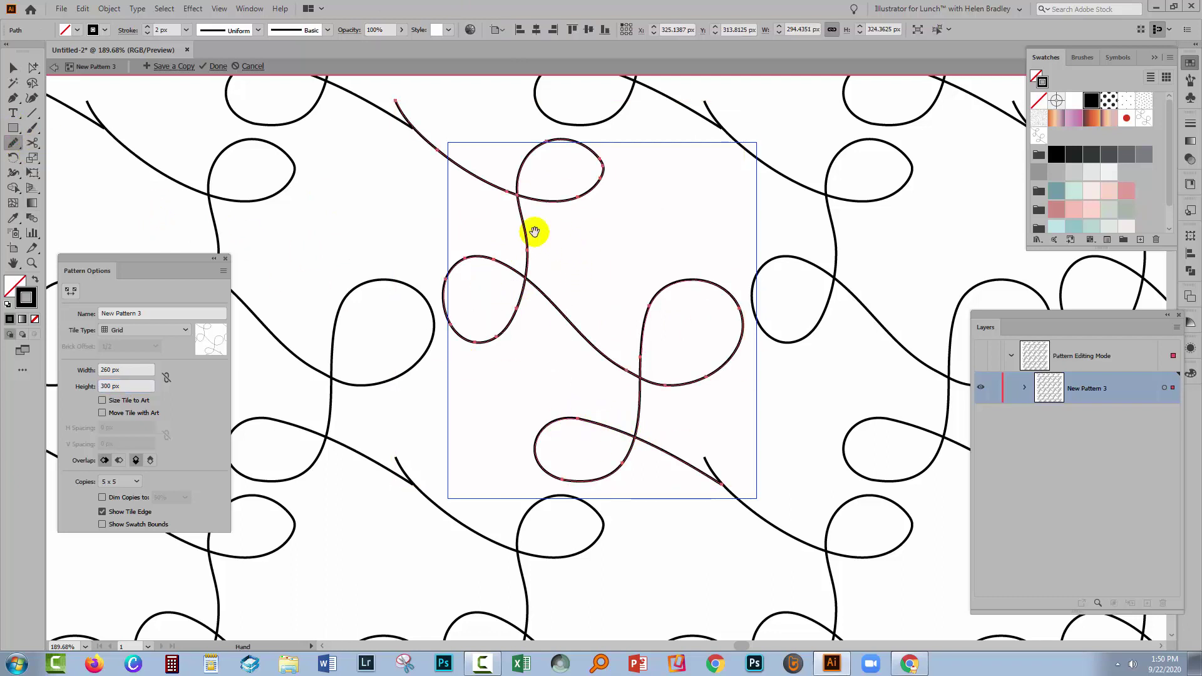
{"action": "mouse_move", "coordinate": [537, 228]}
{"action": "left_mouse_down"}
{"action": "mouse_move", "coordinate": [609, 321]}
{"action": "mouse_move", "coordinate": [579, 318]}
{"action": "mouse_move", "coordinate": [502, 268]}
{"action": "left_mouse_up"}
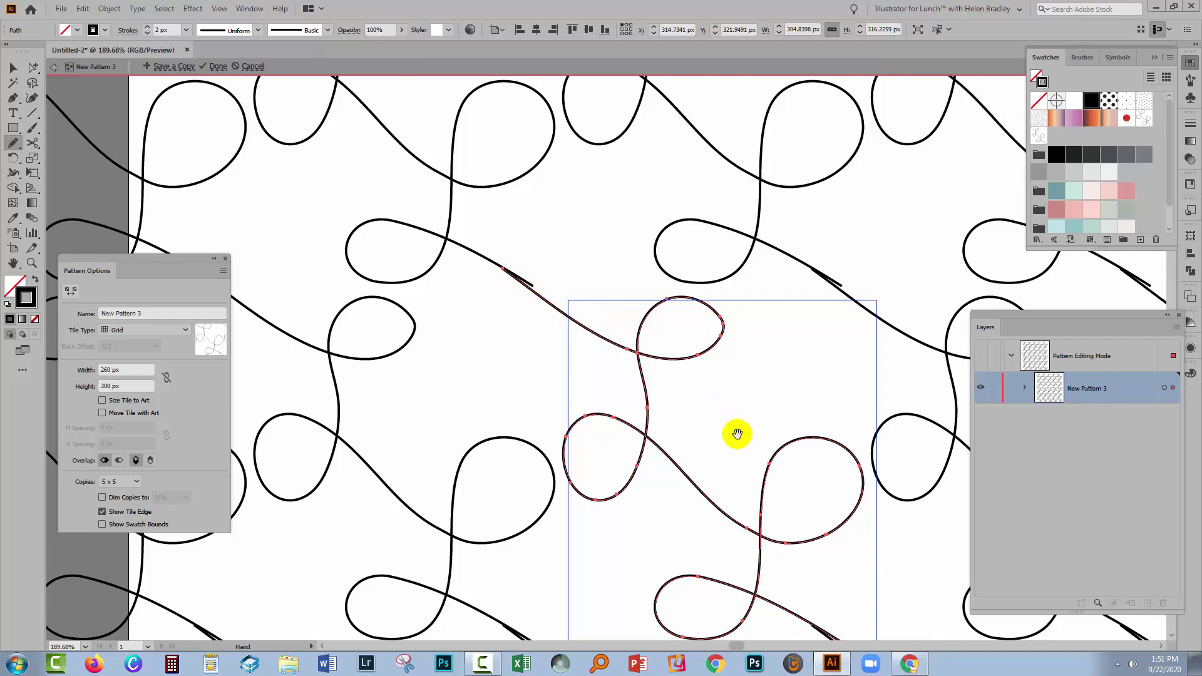
{"action": "left_click_drag", "start_coordinate": [736, 434], "coordinate": [737, 358]}
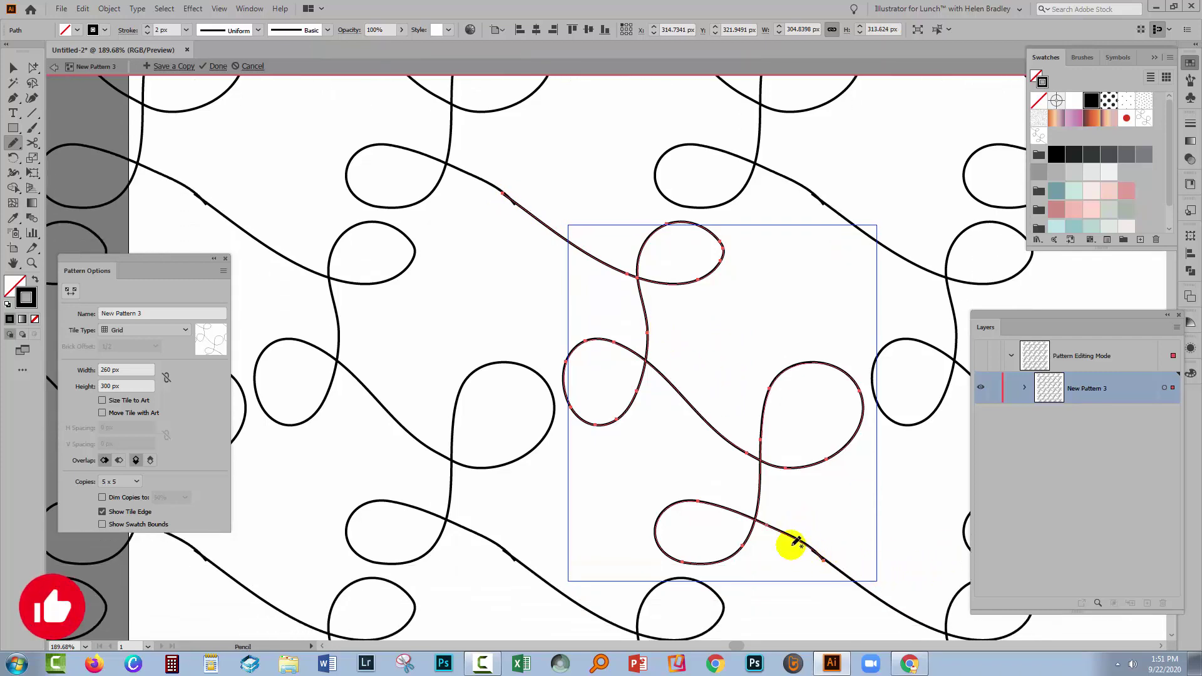
{"action": "key", "text": "v"}
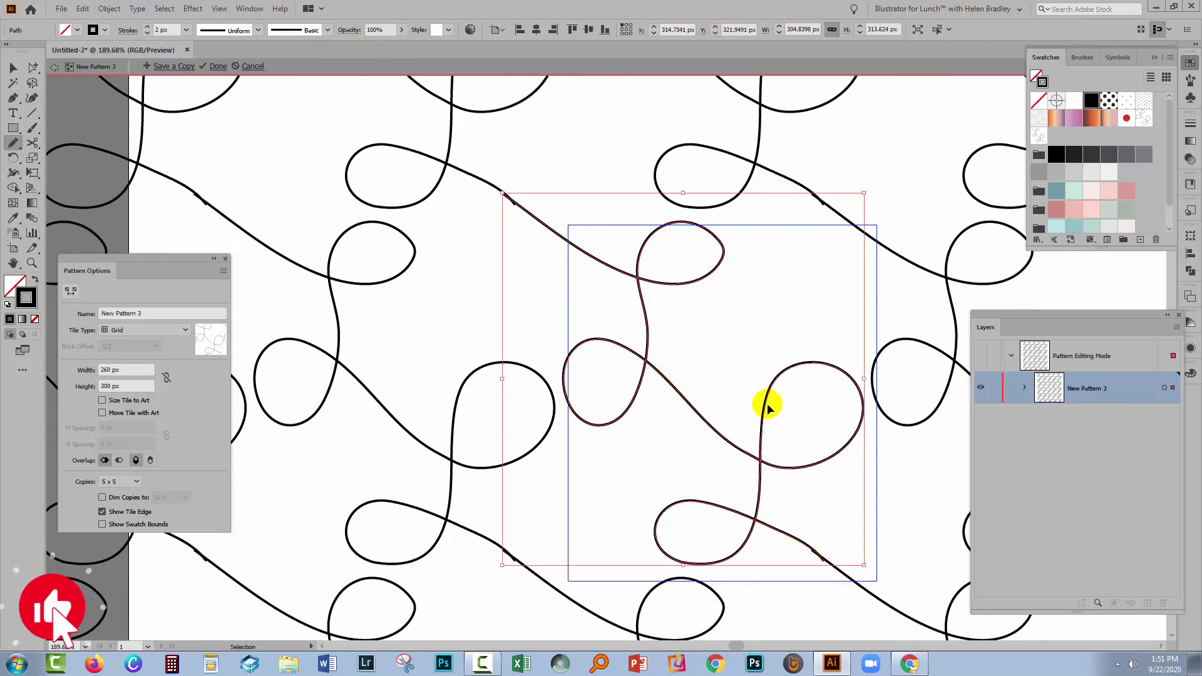
Step: Zoom out to fit the artboard and deselect to review the tiled repeats
{"action": "key", "text": "ctrl+0"}
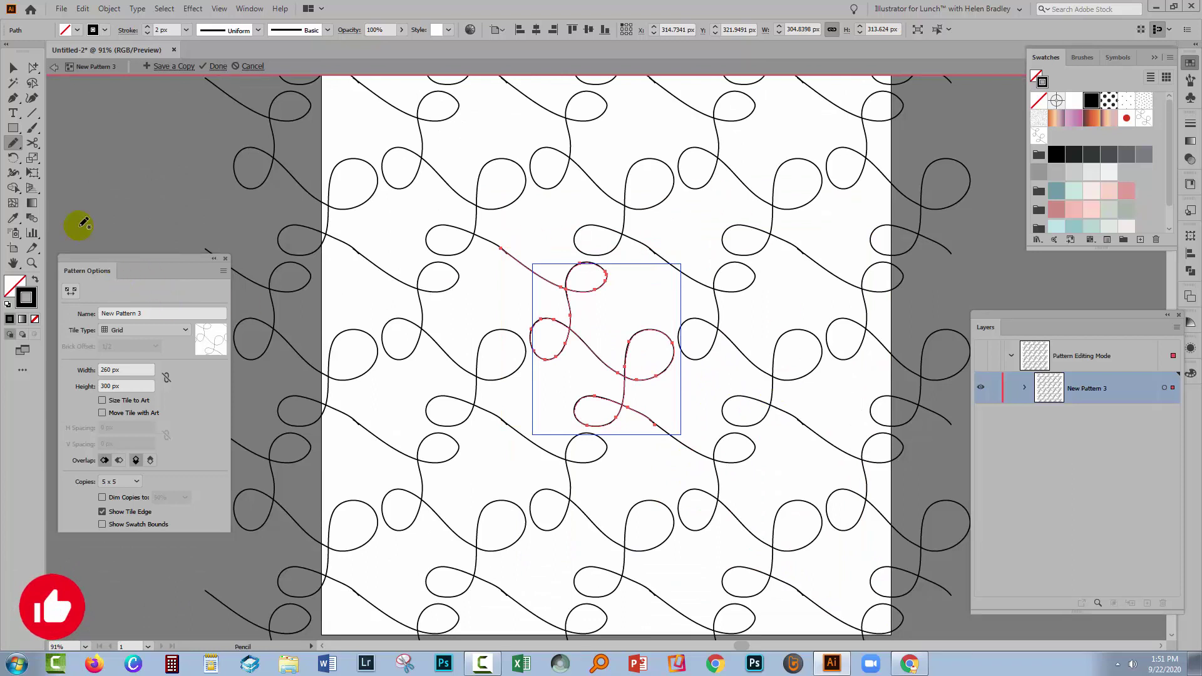
{"action": "left_click", "coordinate": [12, 70]}
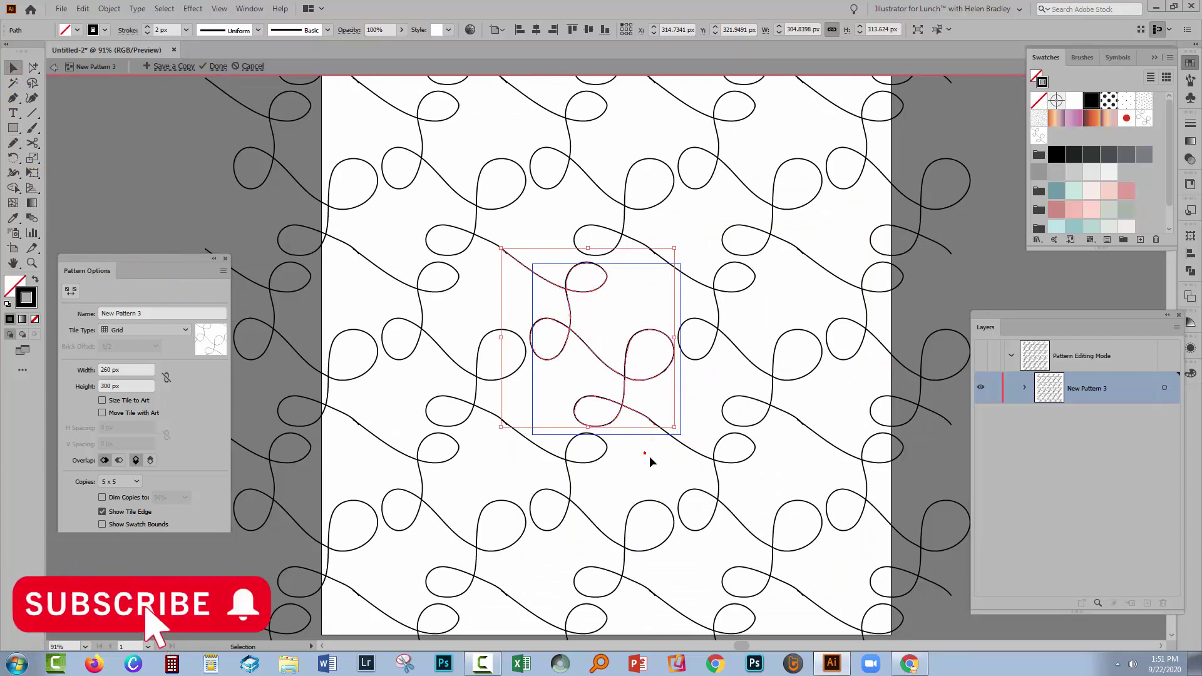
{"action": "left_click", "coordinate": [645, 350]}
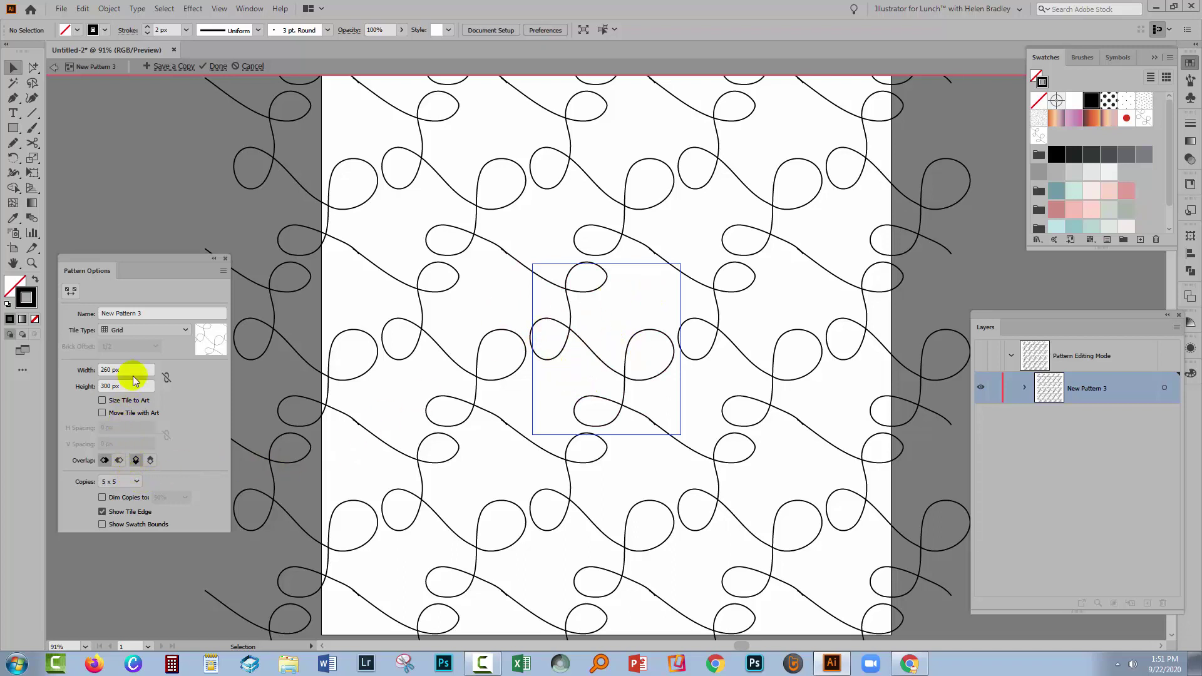
Step: Set Tile Type to Brick by Row, keeping the 1/2 brick offset
{"action": "left_click", "coordinate": [142, 327]}
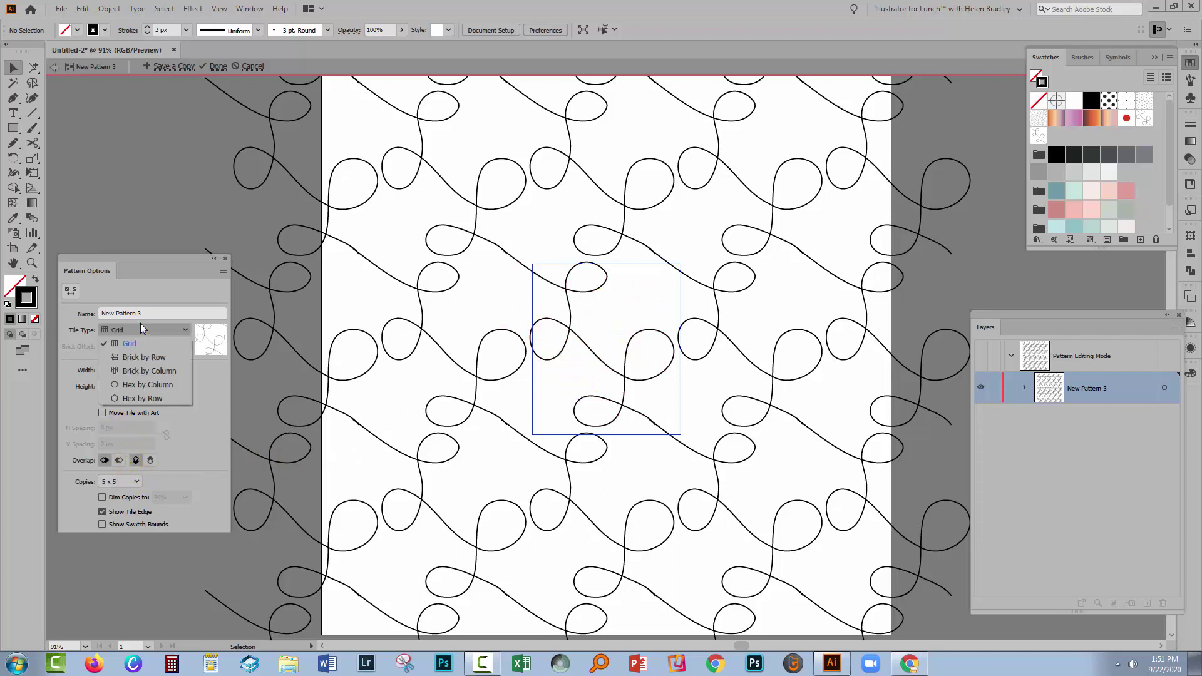
{"action": "left_click", "coordinate": [144, 359]}
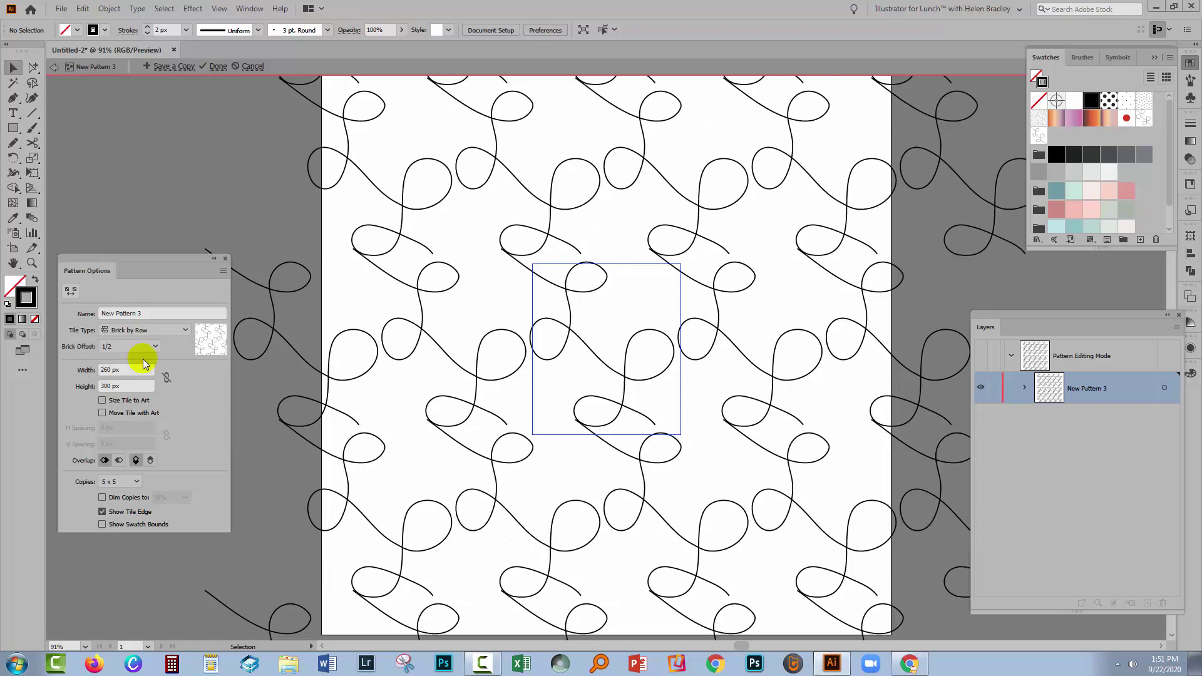
{"action": "left_click", "coordinate": [140, 348]}
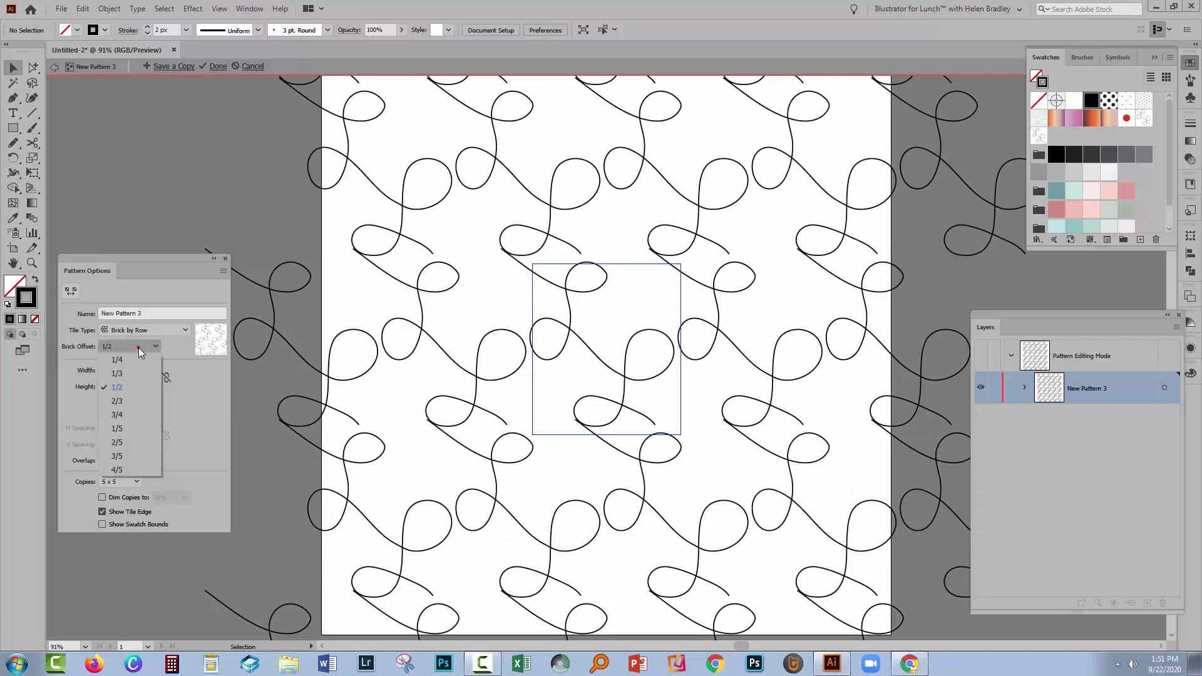
{"action": "left_click", "coordinate": [140, 348]}
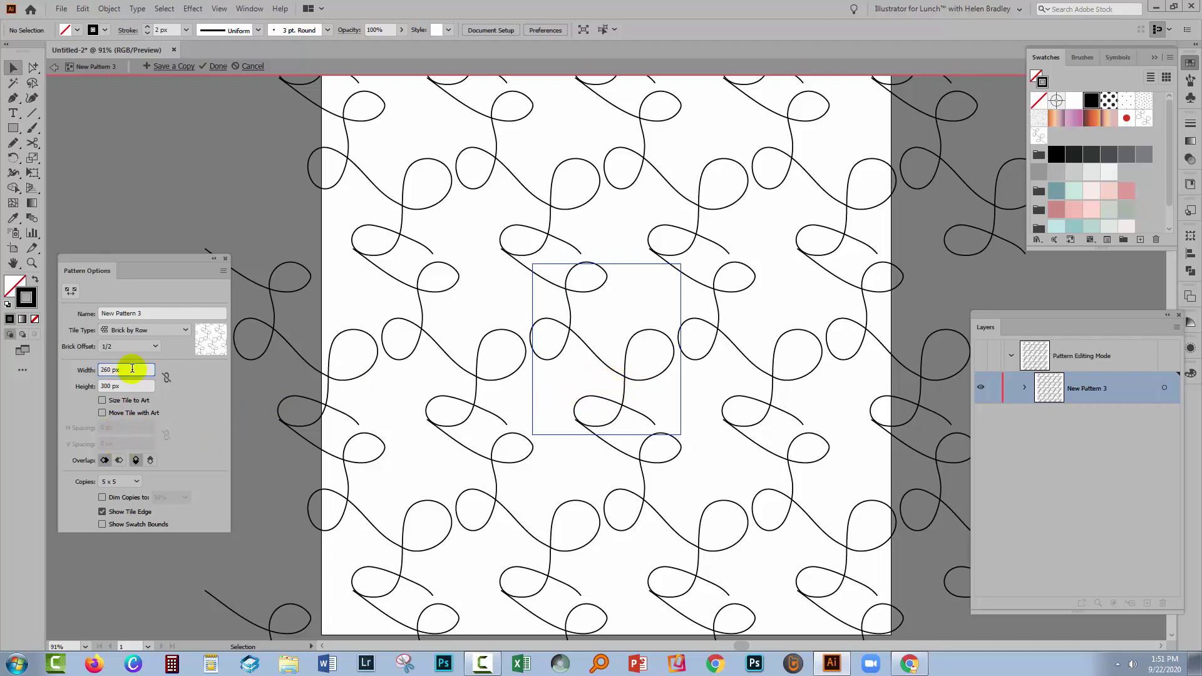
Step: Change the Pattern Options tile size to Width 470 px and Height 280 px
{"action": "key", "text": "shift+Up"}
{"action": "key", "text": "shift+Up"}
{"action": "key", "text": "shift+Up"}
{"action": "key", "text": "shift+Up"}
{"action": "key", "text": "shift+Up"}
{"action": "key", "text": "shift+Up"}
{"action": "key", "text": "shift+Up"}
{"action": "key", "text": "shift+Up"}
{"action": "key", "text": "shift+Up"}
{"action": "key", "text": "shift+Up"}
{"action": "key", "text": "shift+Up"}
{"action": "key", "text": "shift+Up"}
{"action": "key", "text": "shift+Up"}
{"action": "key", "text": "shift+Up"}
{"action": "key", "text": "shift+Up"}
{"action": "key", "text": "shift+Up"}
{"action": "key", "text": "shift+Up"}
{"action": "key", "text": "shift+Up"}
{"action": "key", "text": "shift+Up"}
{"action": "key", "text": "shift+Up"}
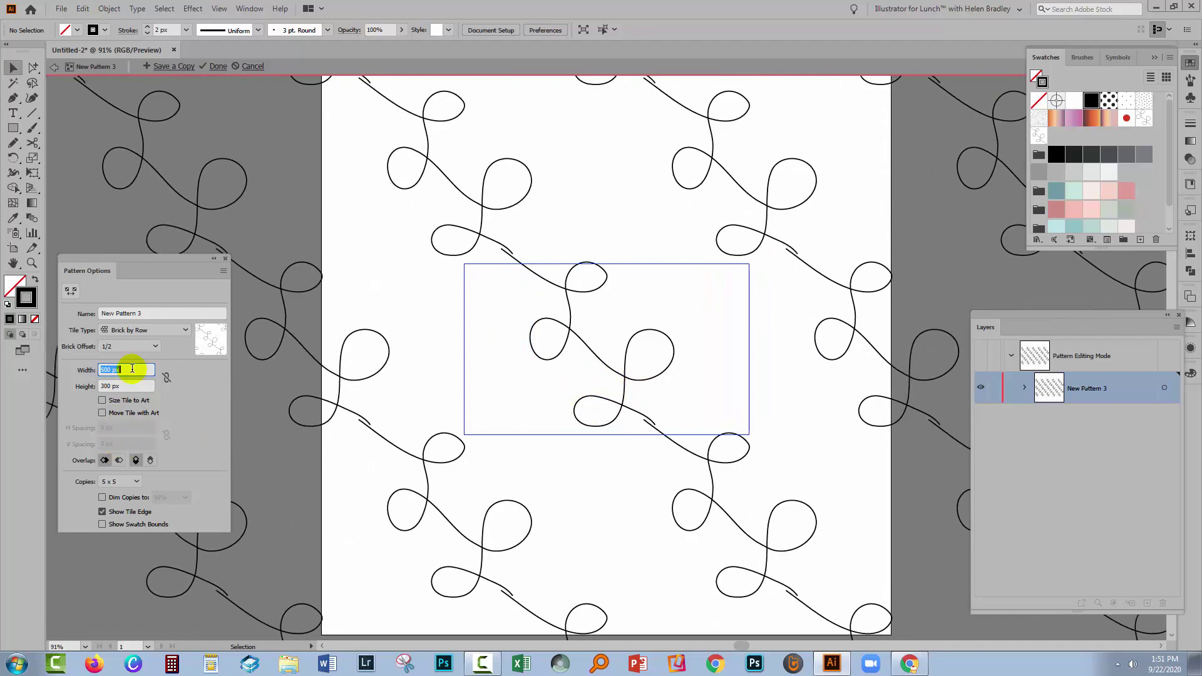
{"action": "key", "text": "shift+Up"}
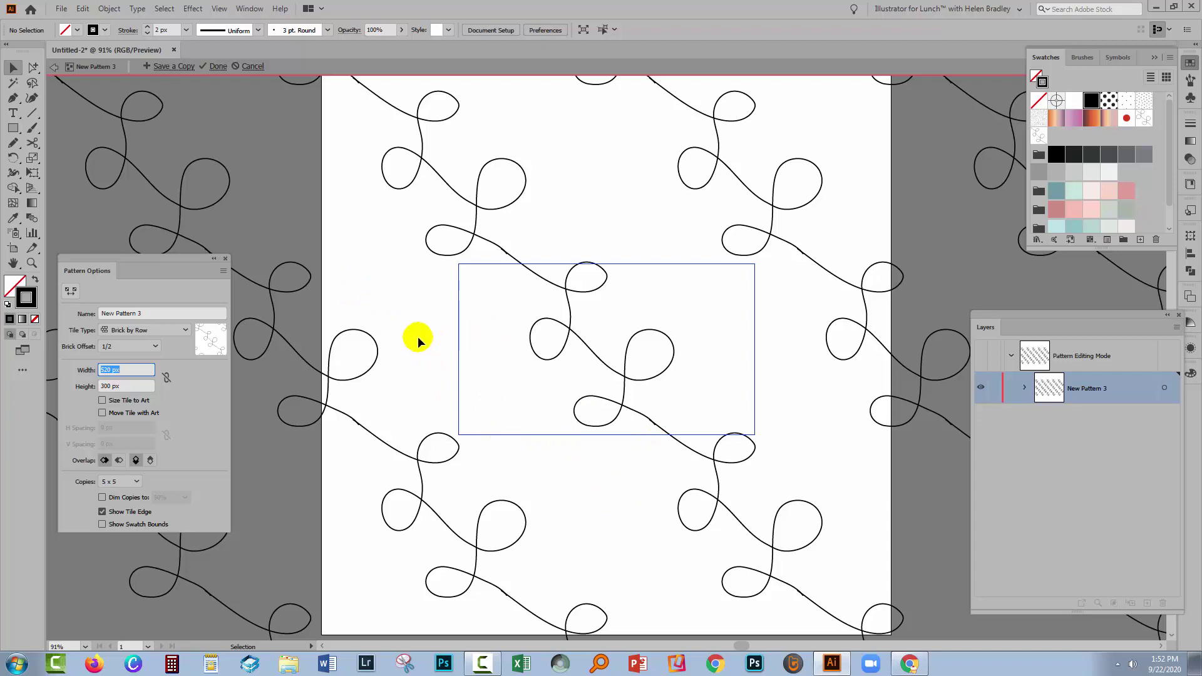
{"action": "left_click", "coordinate": [128, 384]}
{"action": "key", "text": "shift+Down"}
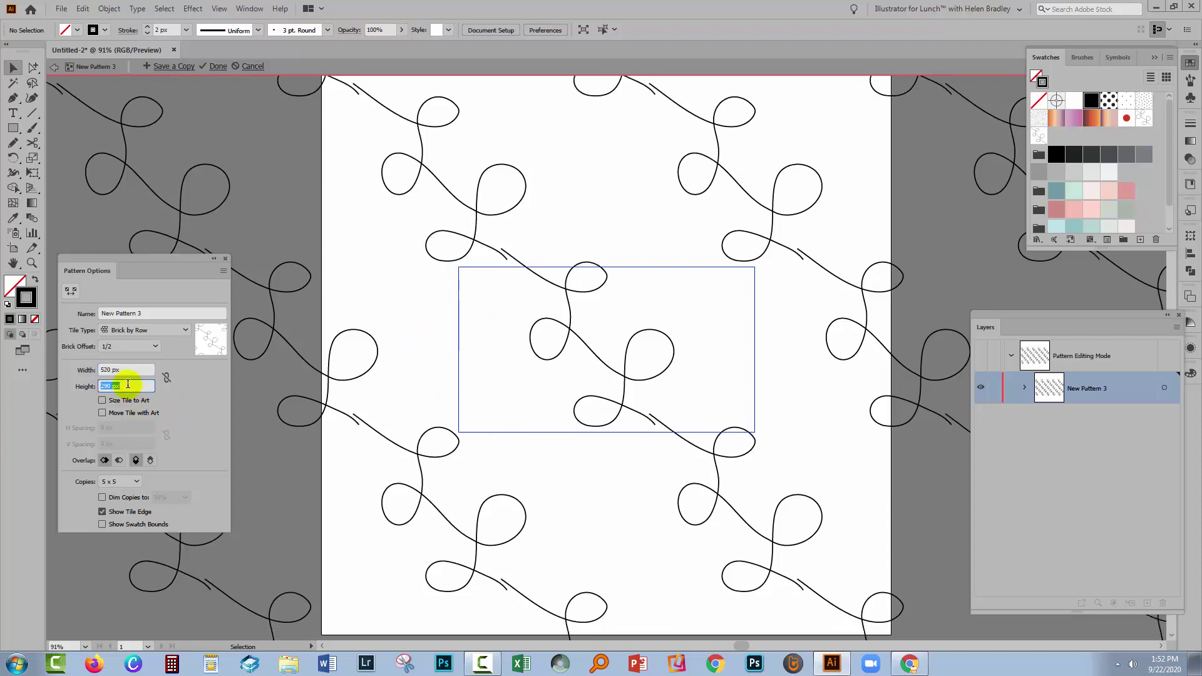
{"action": "key", "text": "shift+Down"}
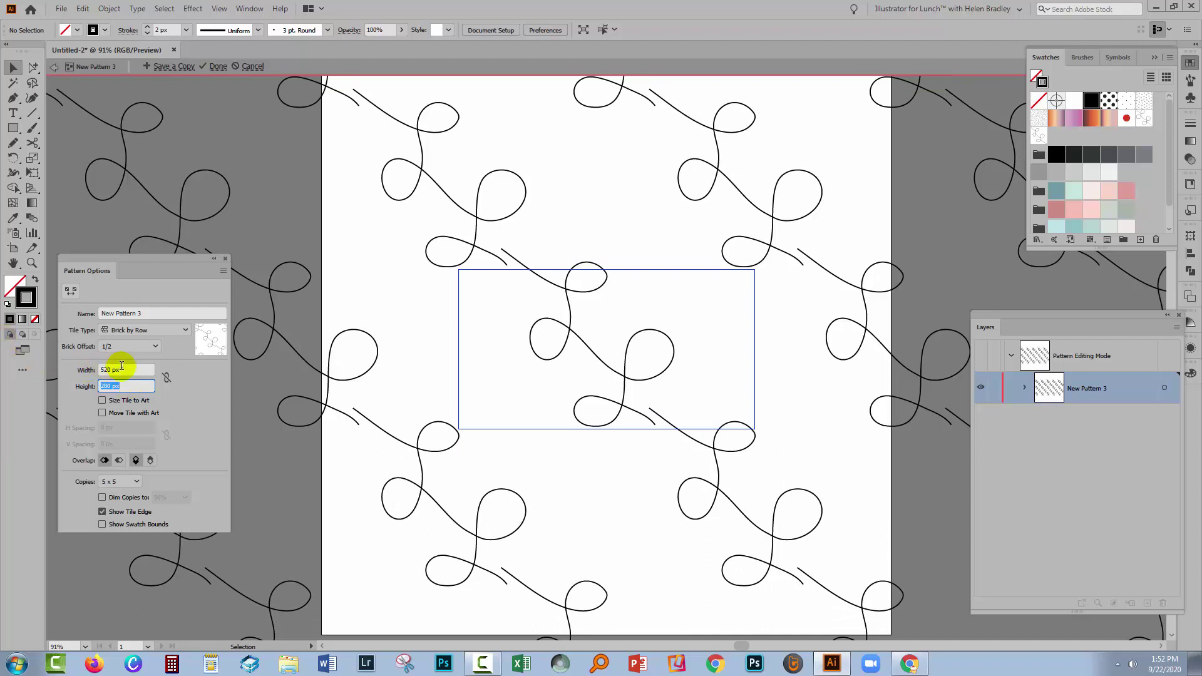
{"action": "left_click", "coordinate": [125, 371]}
{"action": "key", "text": "shift+Down"}
{"action": "key", "text": "shift+Down"}
{"action": "key", "text": "shift+Down"}
{"action": "key", "text": "shift+Down"}
{"action": "key", "text": "shift+Down"}
{"action": "key", "text": "shift+Down"}
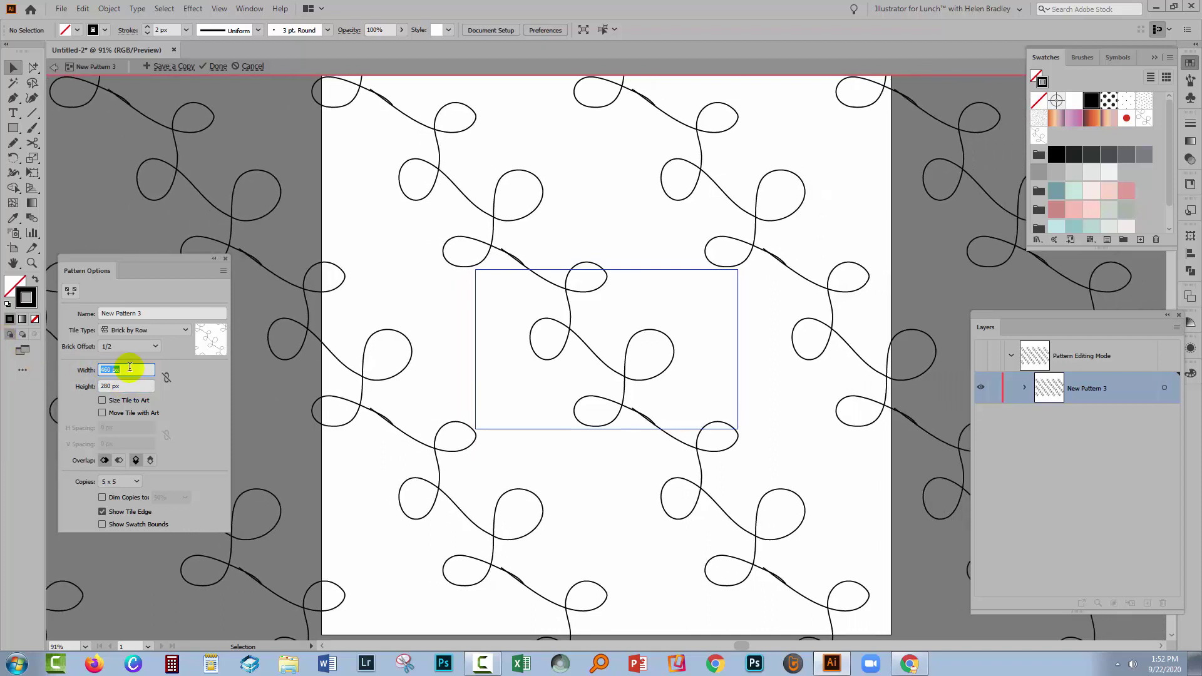
{"action": "key", "text": "shift+Up"}
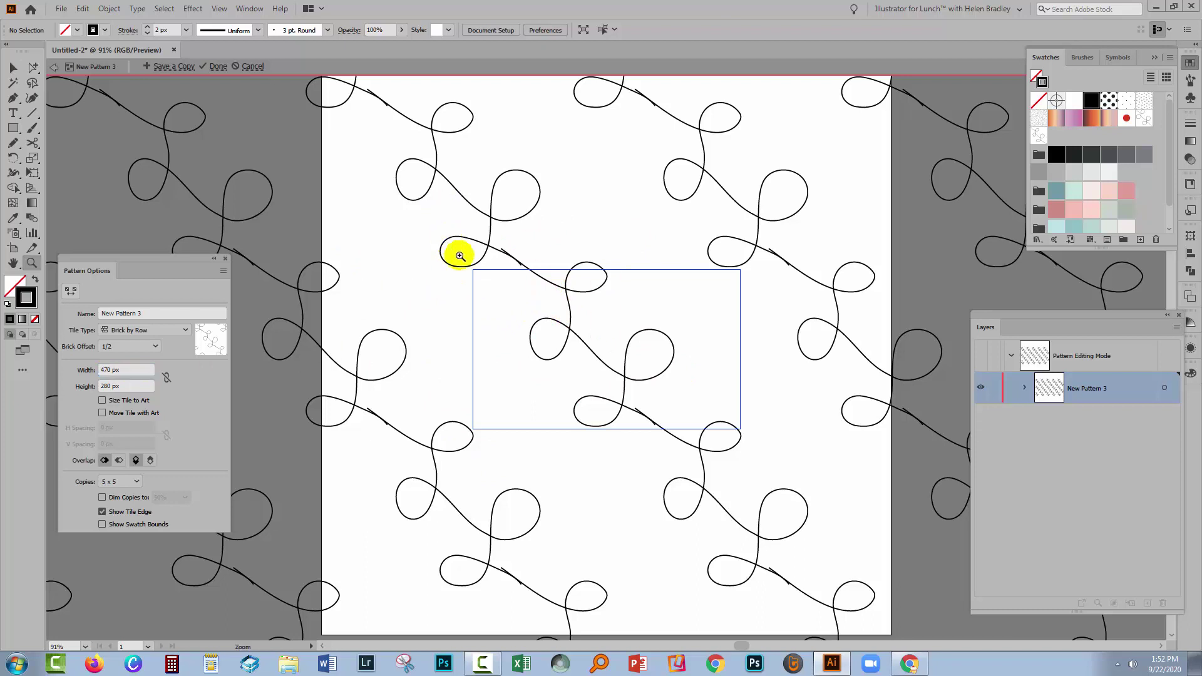
Step: Zoom in on the line's overlapping join and reshape its end anchor and curve
{"action": "left_click", "coordinate": [30, 257]}
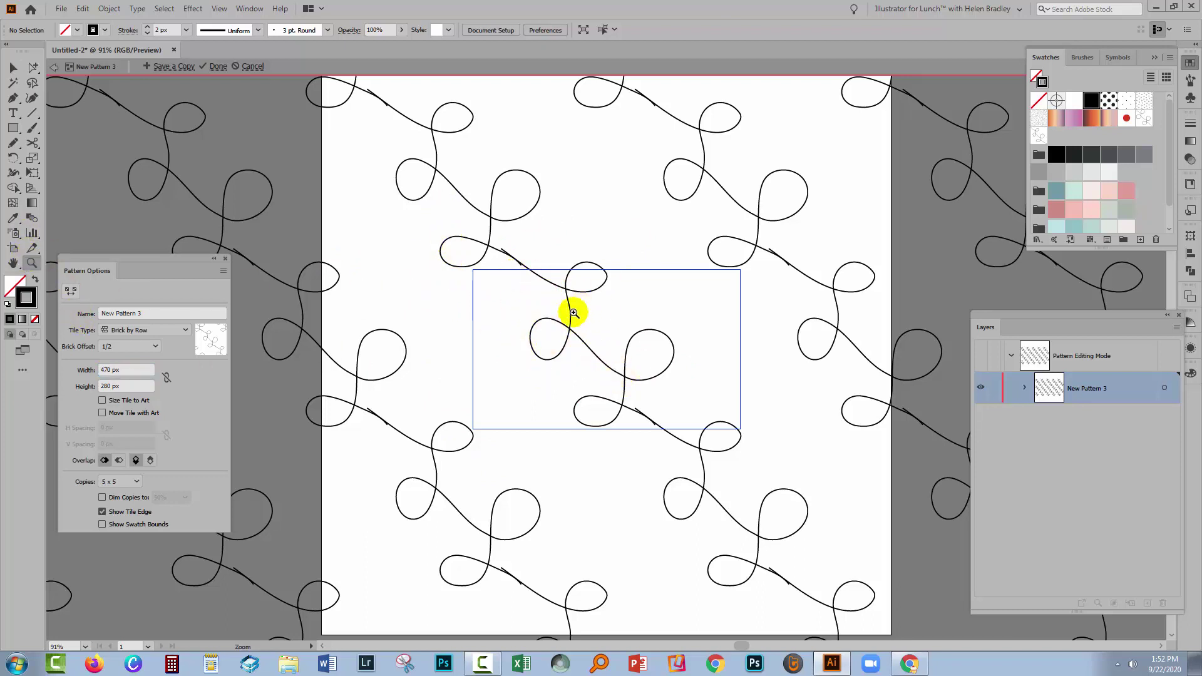
{"action": "left_click_drag", "start_coordinate": [599, 320], "coordinate": [456, 225]}
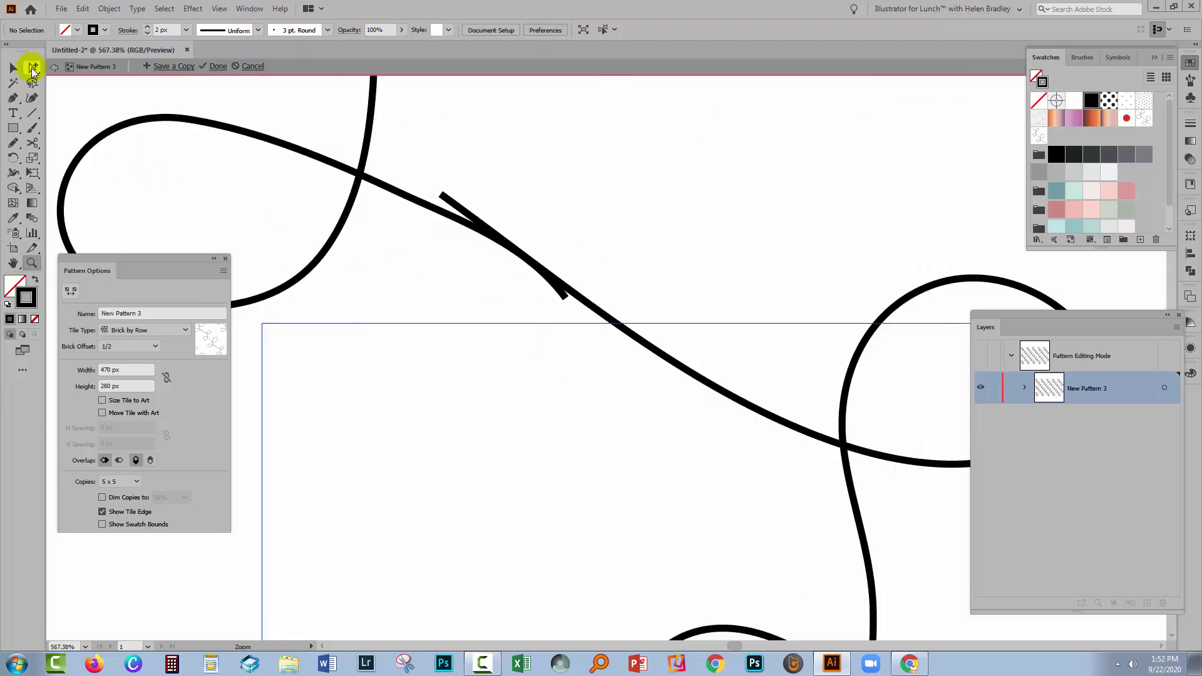
{"action": "left_click_drag", "start_coordinate": [33, 68], "coordinate": [61, 70]}
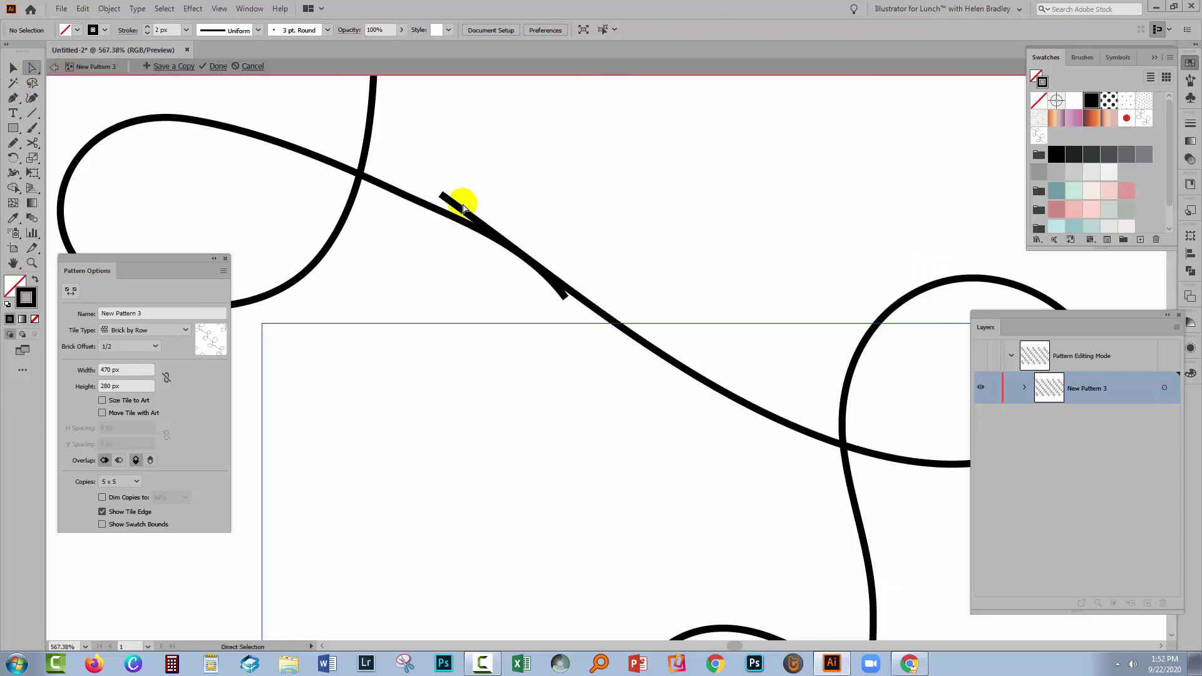
{"action": "left_click_drag", "start_coordinate": [442, 195], "coordinate": [440, 210]}
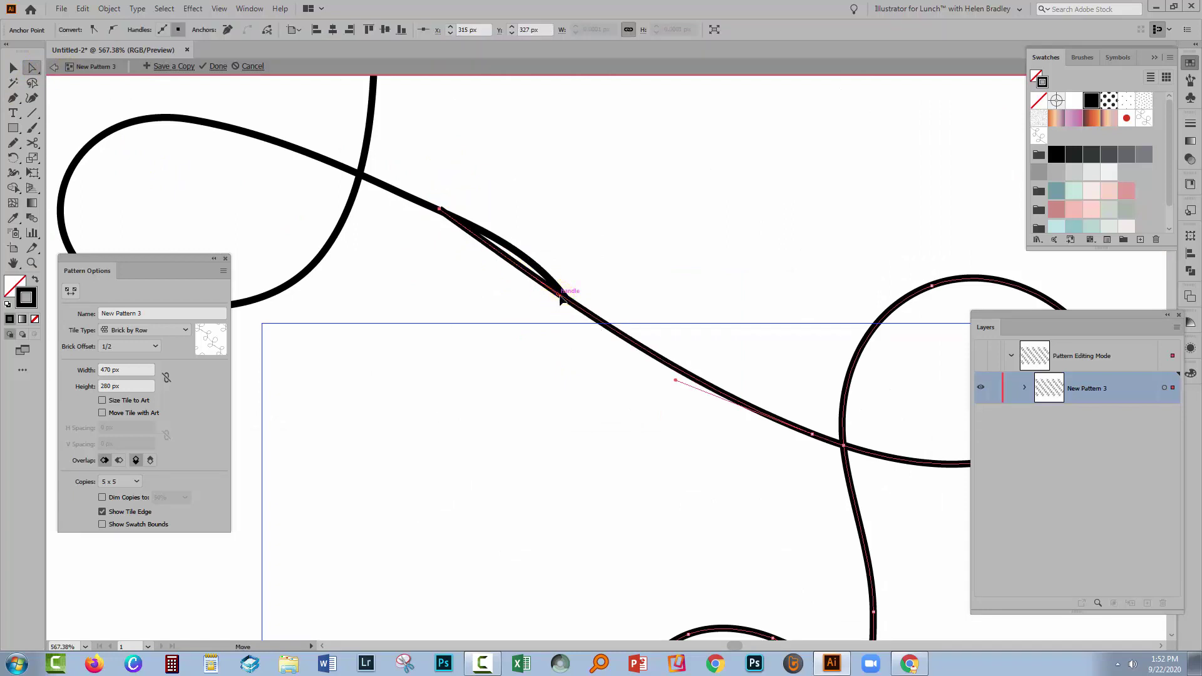
{"action": "left_click_drag", "start_coordinate": [557, 294], "coordinate": [570, 269]}
{"action": "mouse_move", "coordinate": [440, 209]}
{"action": "left_mouse_down"}
{"action": "mouse_move", "coordinate": [470, 218]}
{"action": "mouse_move", "coordinate": [440, 214]}
{"action": "left_mouse_up"}
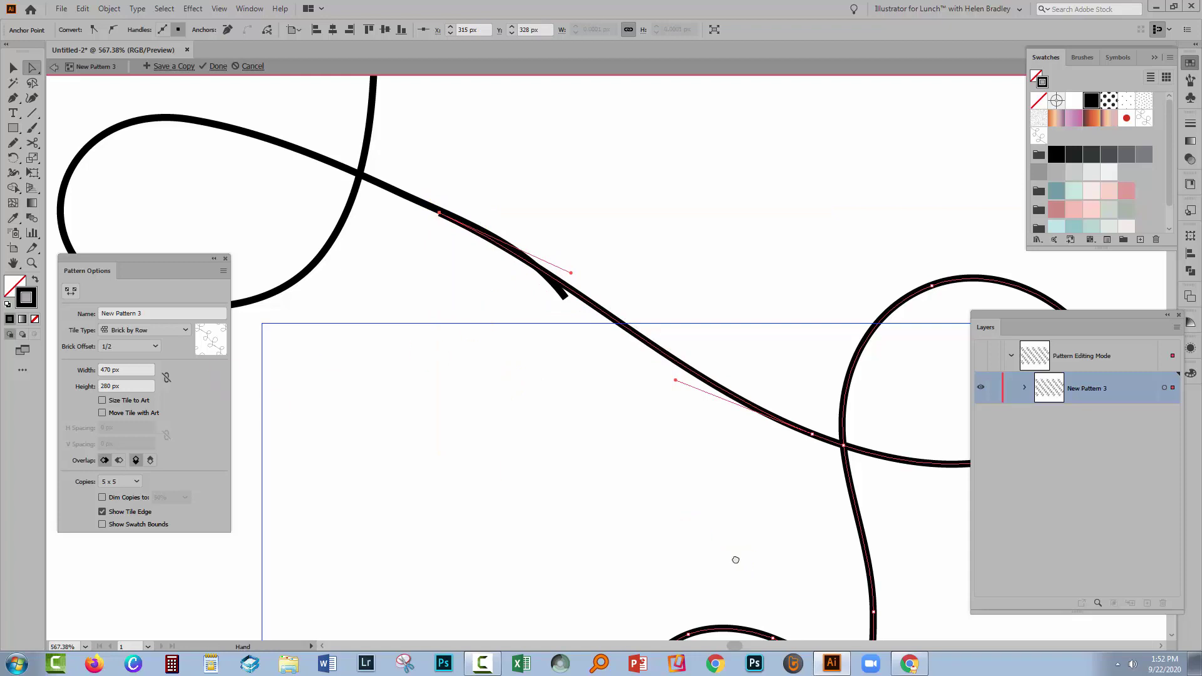
Step: Cut the path at the overlap with Scissors, delete the stray stub, and zoom back out
{"action": "scroll", "coordinate": [732, 557], "scroll_direction": "up", "scroll_amount": 3}
{"action": "left_click", "coordinate": [32, 143]}
{"action": "left_click", "coordinate": [551, 284]}
{"action": "key", "text": "v"}
{"action": "left_click", "coordinate": [630, 362]}
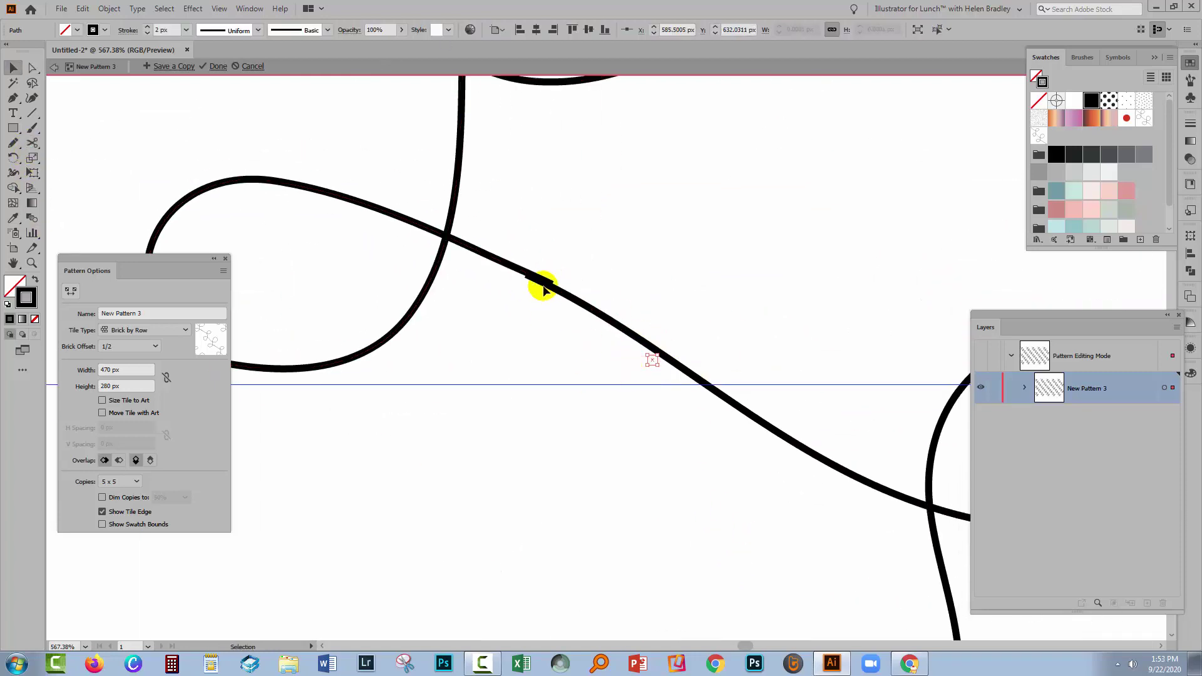
{"action": "left_click", "coordinate": [32, 68]}
{"action": "left_click", "coordinate": [543, 280]}
{"action": "left_click", "coordinate": [557, 310]}
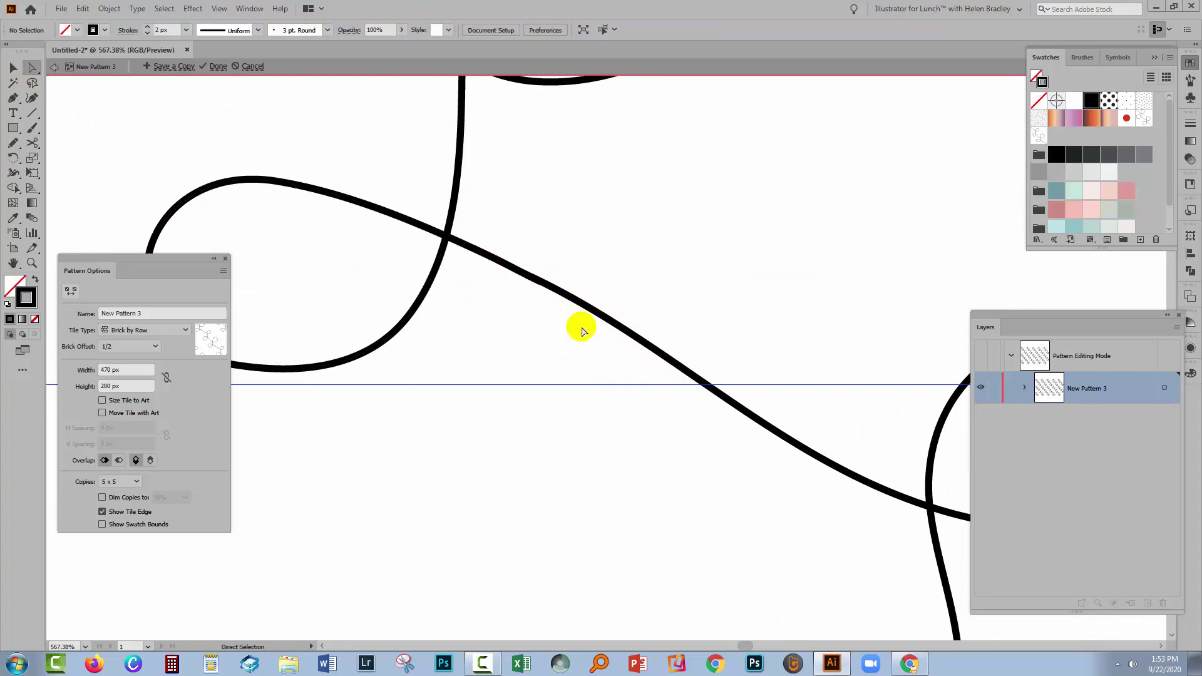
{"action": "key", "text": "ctrl+0"}
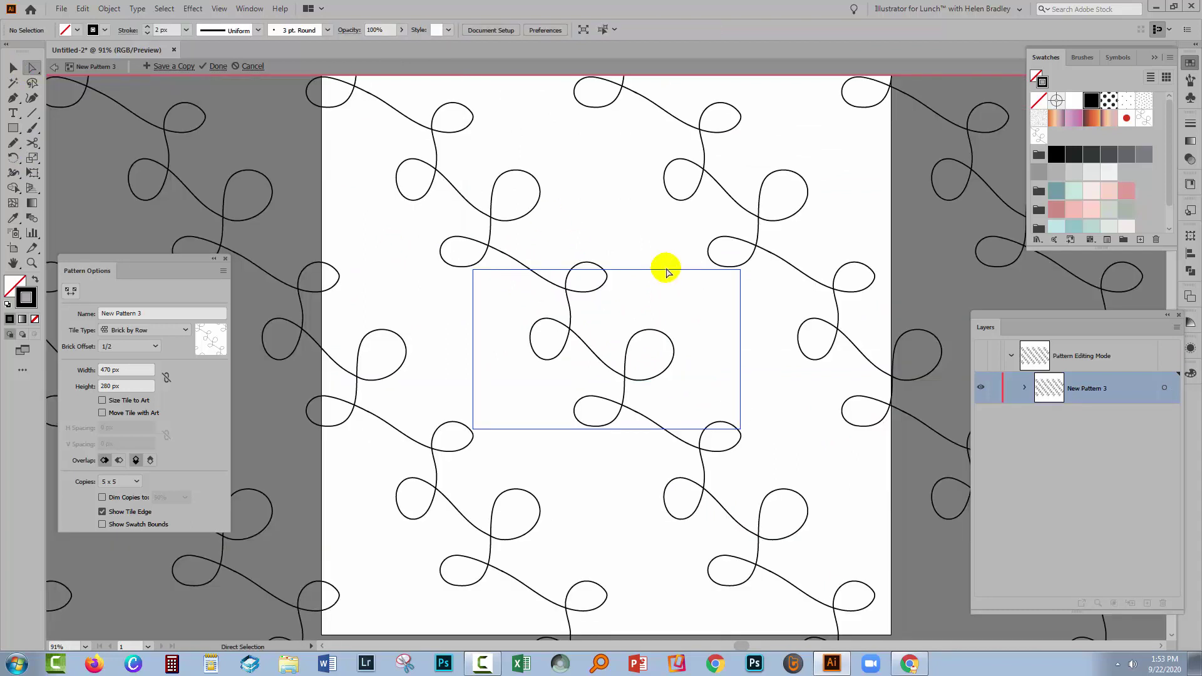
Step: Turn off Show Tile Edge and keep the Tile Type on Brick by Row
{"action": "left_click", "coordinate": [101, 511]}
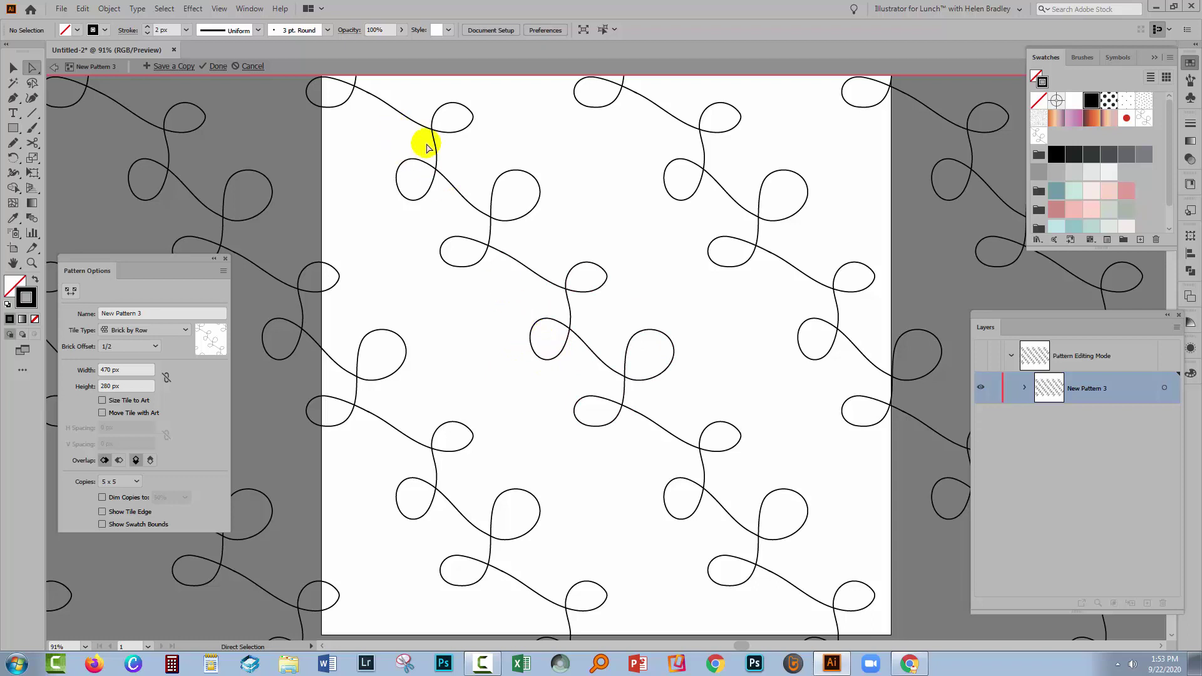
{"action": "left_click", "coordinate": [165, 331]}
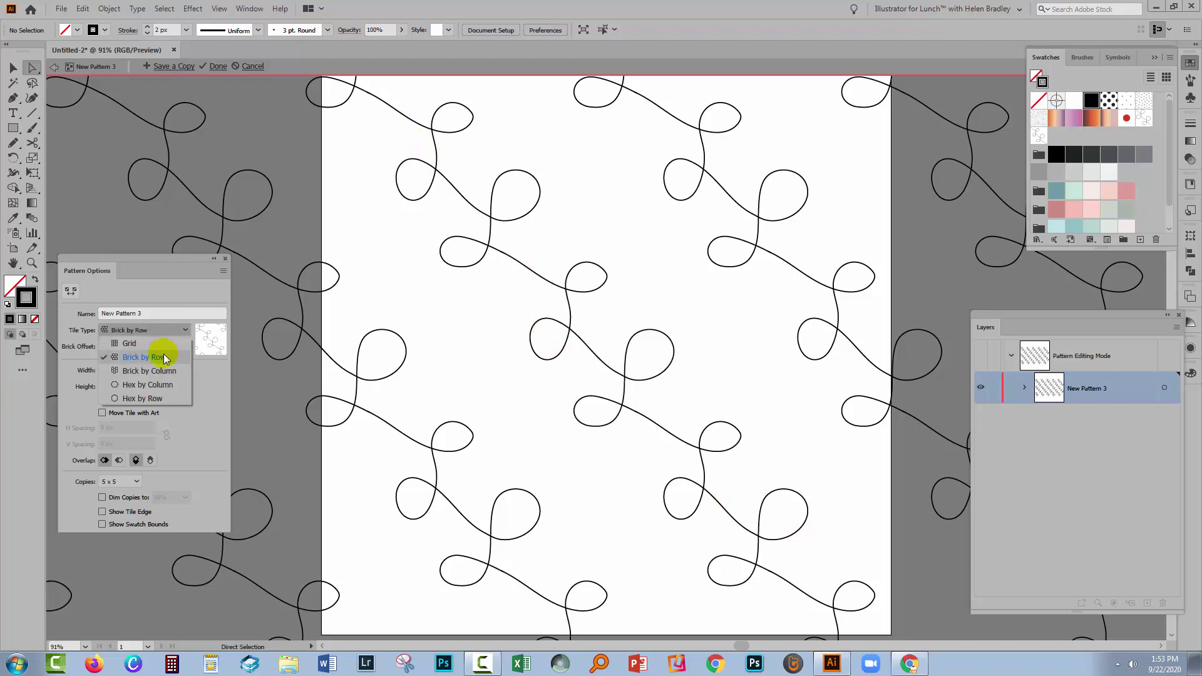
{"action": "left_click", "coordinate": [163, 354]}
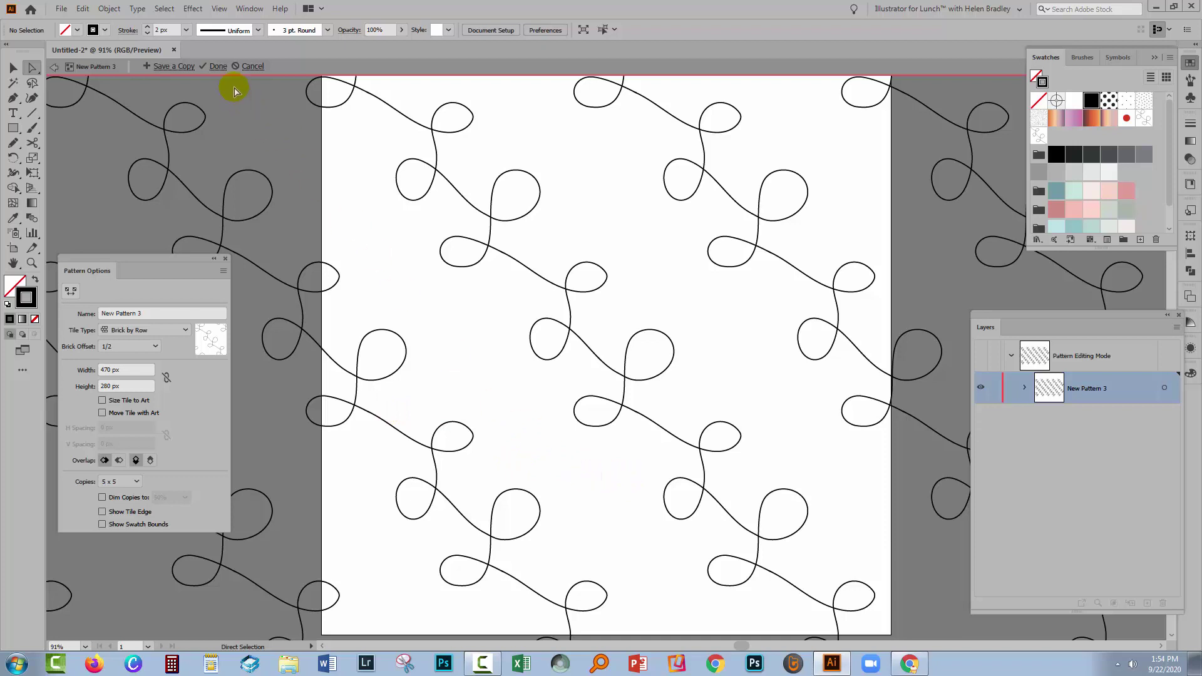
Step: Save the pattern with Done and delete the original loop motif and its fragments
{"action": "left_click", "coordinate": [218, 66]}
{"action": "left_click", "coordinate": [626, 343]}
{"action": "key", "text": "Delete"}
{"action": "left_click_drag", "start_coordinate": [472, 124], "coordinate": [687, 402]}
{"action": "key", "text": "Delete"}
Step: Draw a 1000 x 1000 px square aligned to the artboard and fill it with the loop pattern
{"action": "left_click", "coordinate": [13, 128]}
{"action": "left_click", "coordinate": [409, 292]}
{"action": "key", "text": "Return"}
{"action": "left_click", "coordinate": [520, 30]}
{"action": "left_click", "coordinate": [588, 29]}
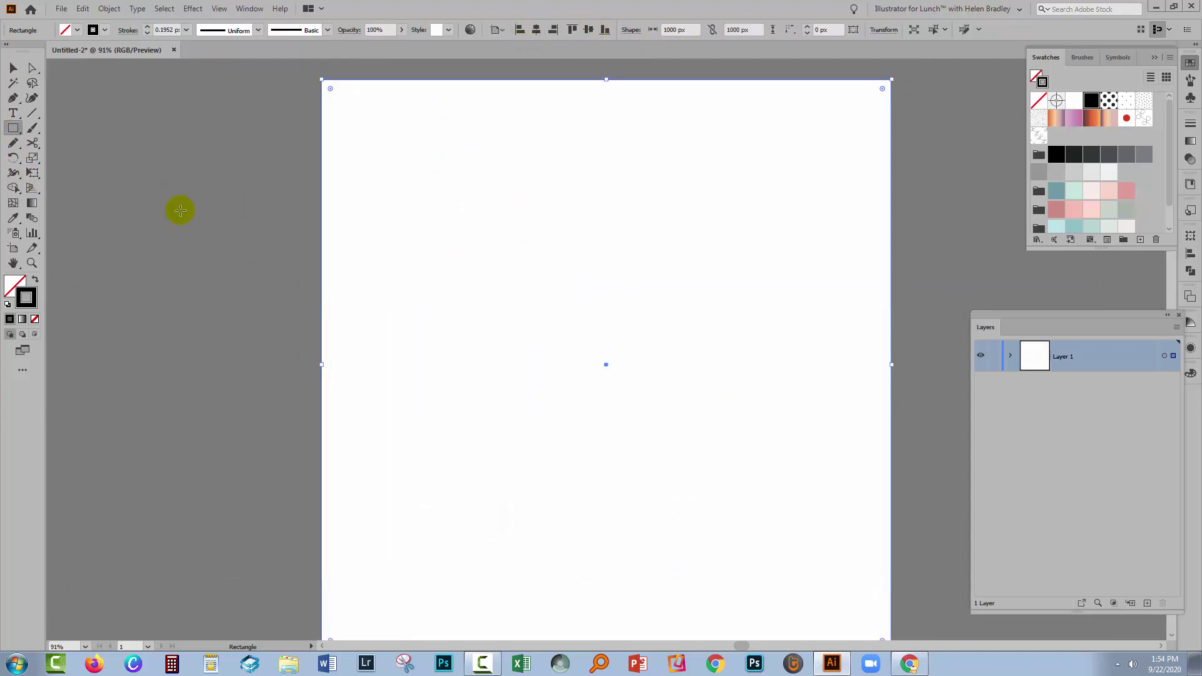
{"action": "left_click", "coordinate": [1038, 135]}
{"action": "left_click", "coordinate": [35, 279]}
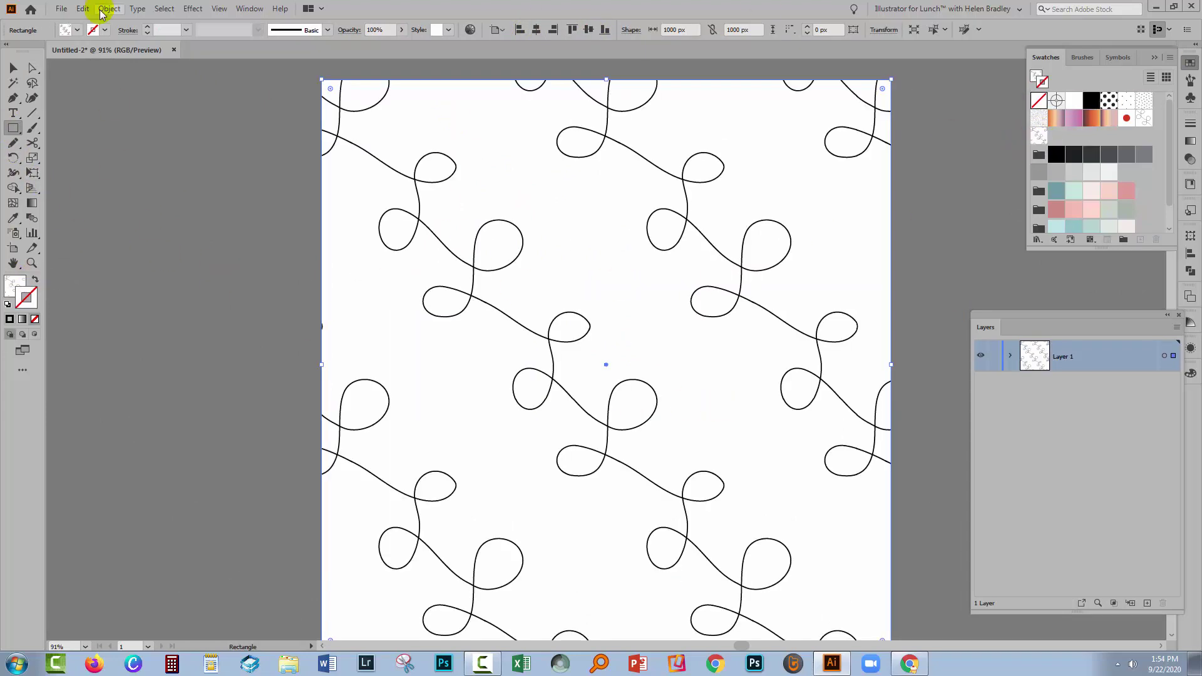
Step: Scale the square's pattern to 50% via Object > Transform > Scale
{"action": "left_click", "coordinate": [103, 14]}
{"action": "left_click", "coordinate": [375, 88]}
{"action": "type", "text": "50"}
{"action": "left_click", "coordinate": [248, 491]}
{"action": "left_click", "coordinate": [339, 517]}
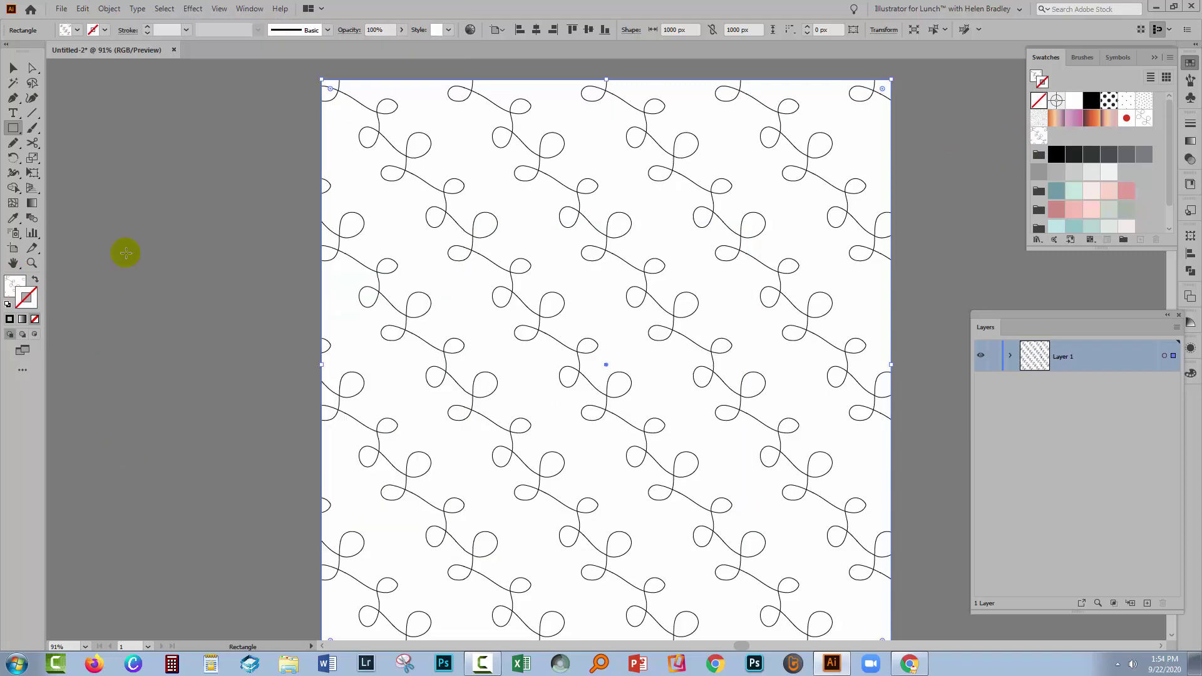
{"action": "key", "text": "v"}
{"action": "left_click", "coordinate": [175, 377]}
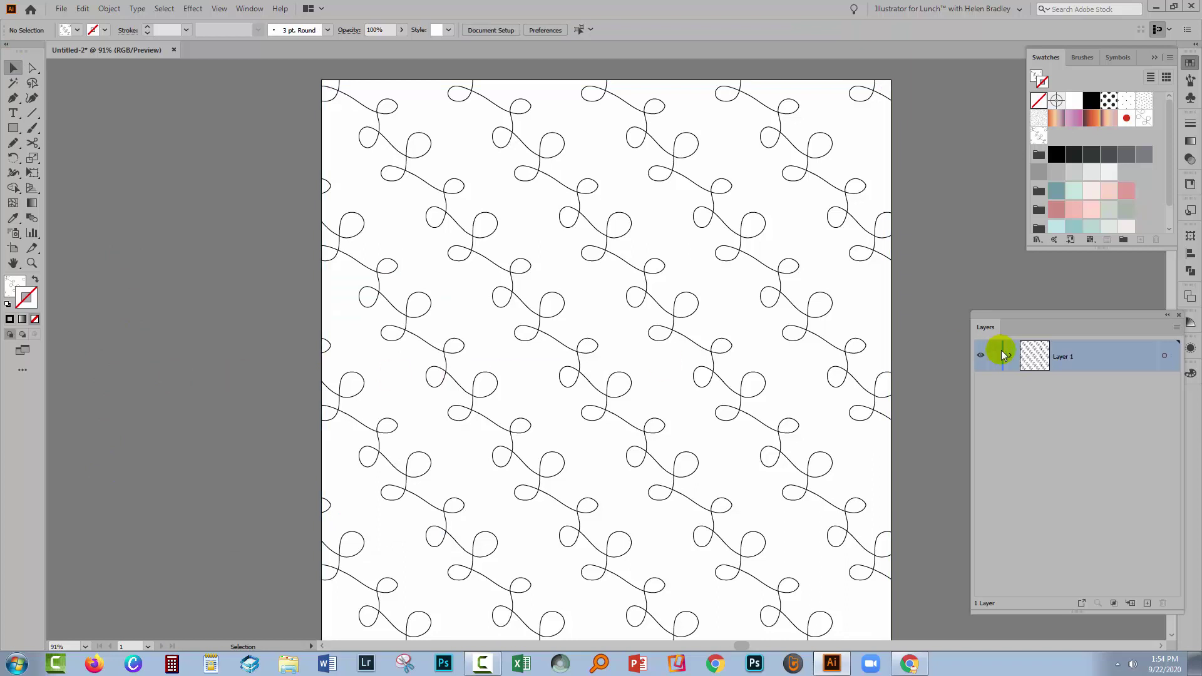
Step: Close the Layers panel and scroll to view the pattern-filled artboard
{"action": "left_click", "coordinate": [1179, 316]}
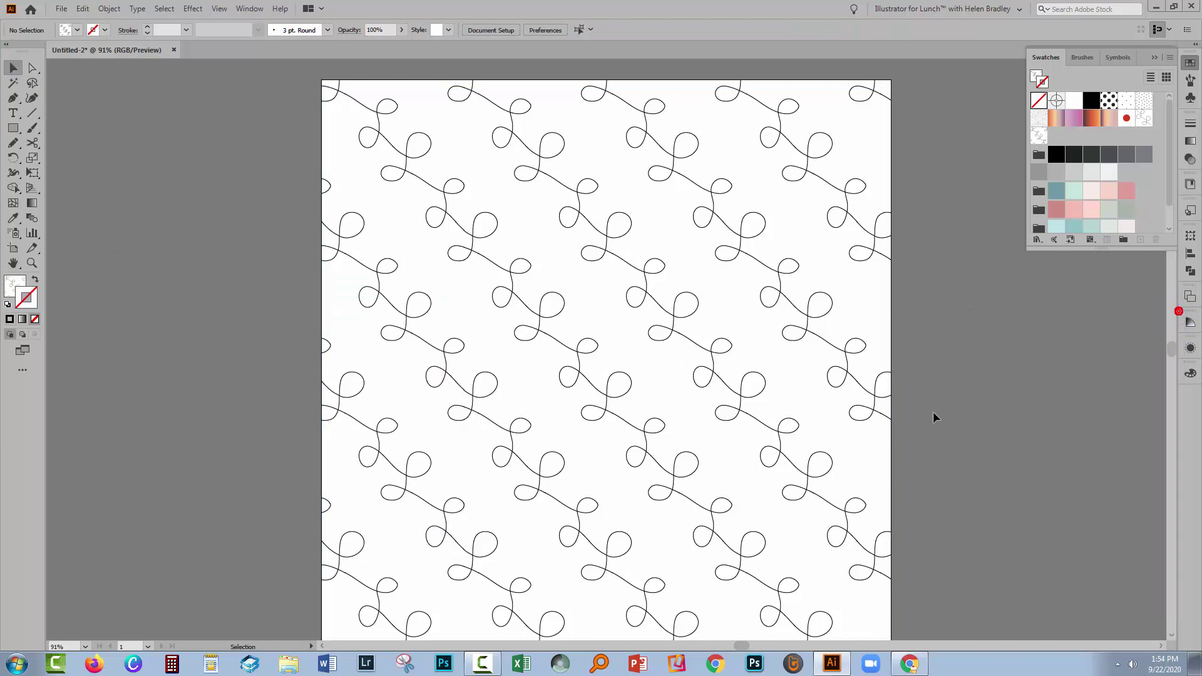
{"action": "scroll", "coordinate": [918, 430], "scroll_direction": "down", "scroll_amount": 2}
{"action": "scroll", "coordinate": [919, 430], "scroll_direction": "up", "scroll_amount": 1}
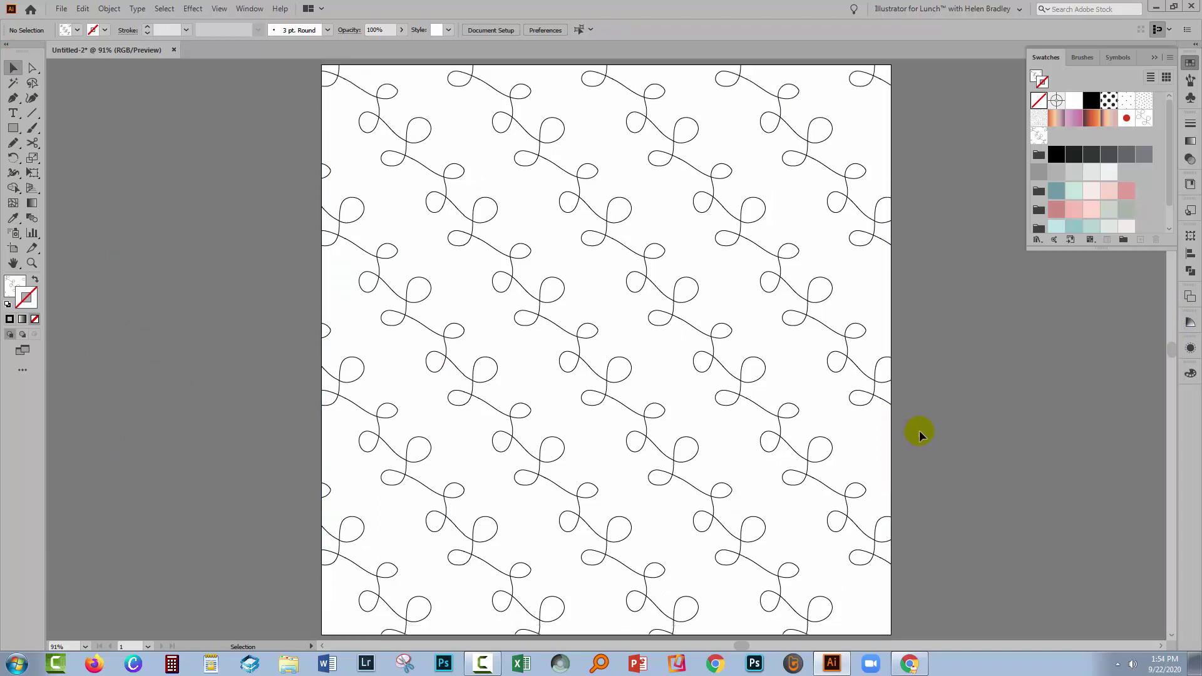